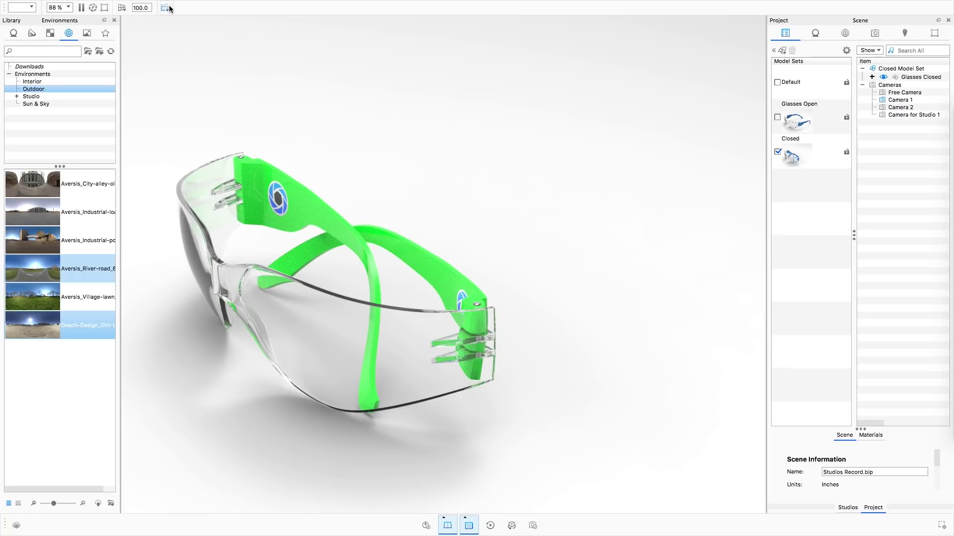
# Step: Review the setups of Studios 2–4, then select Studio 5
pyautogui.click(853, 507)
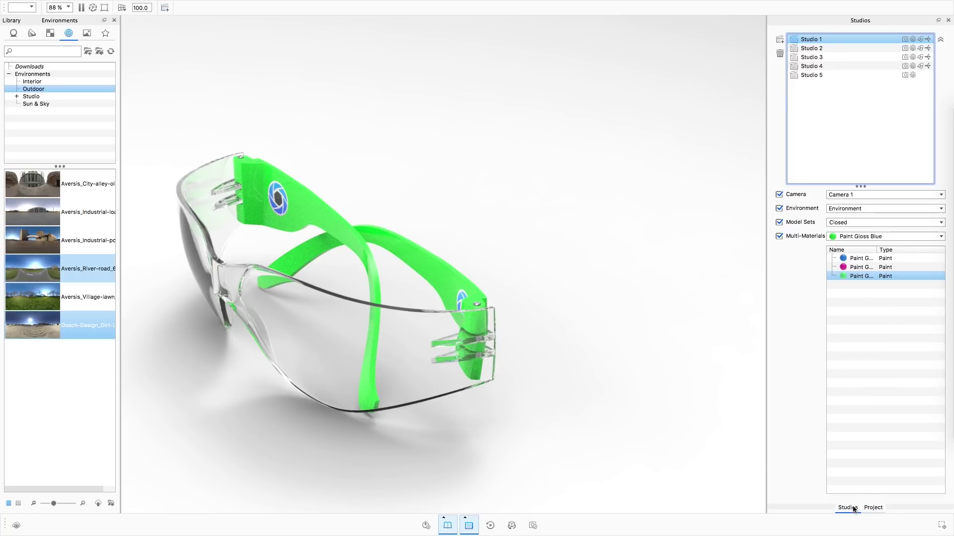
pyautogui.click(815, 50)
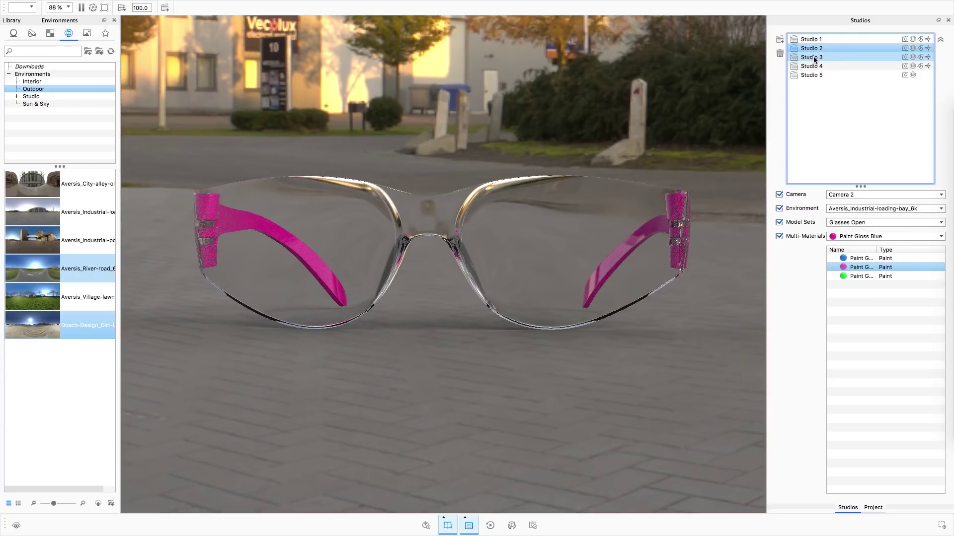
pyautogui.click(814, 58)
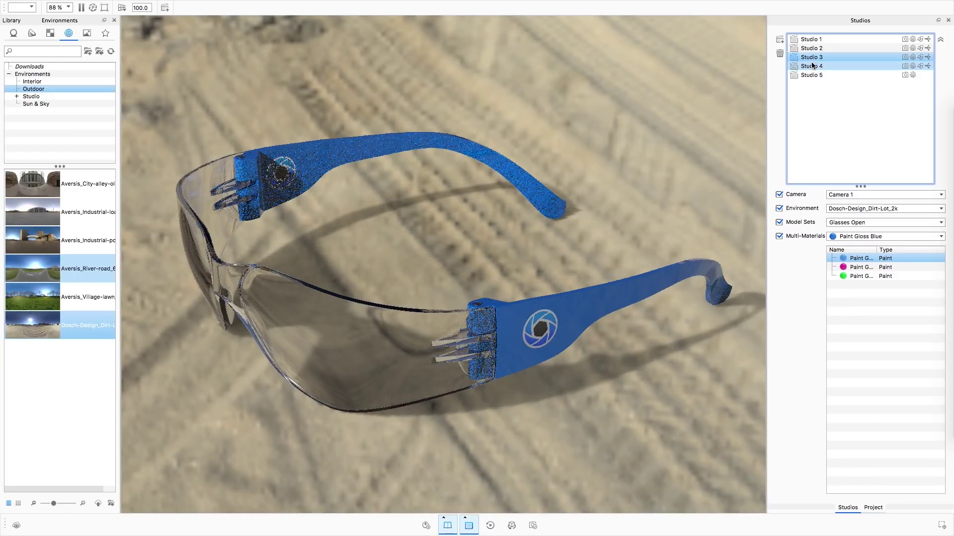
pyautogui.click(813, 65)
pyautogui.click(811, 74)
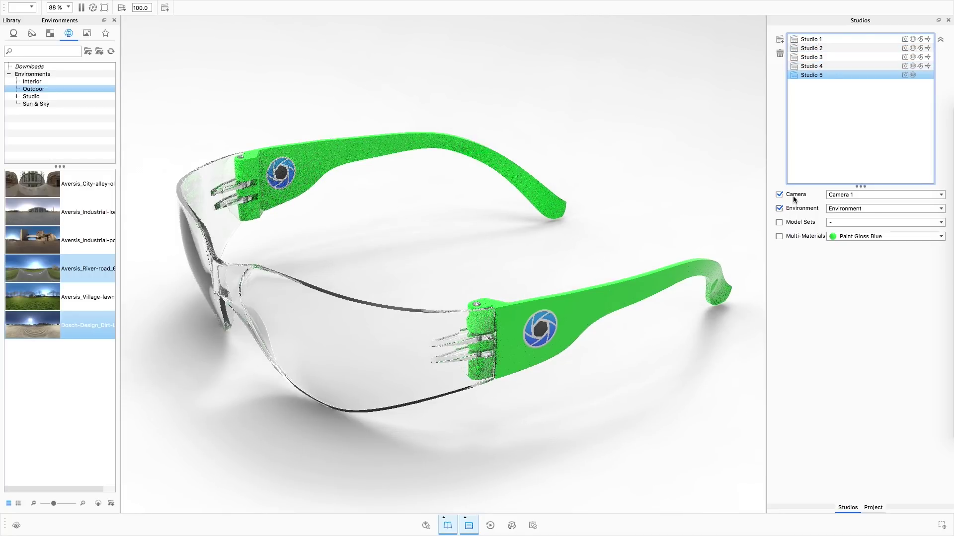
# Step: Give Studio 5 Camera 2 and, after trying two others, the Environment Edited environment
pyautogui.click(844, 195)
pyautogui.click(845, 206)
pyautogui.click(843, 209)
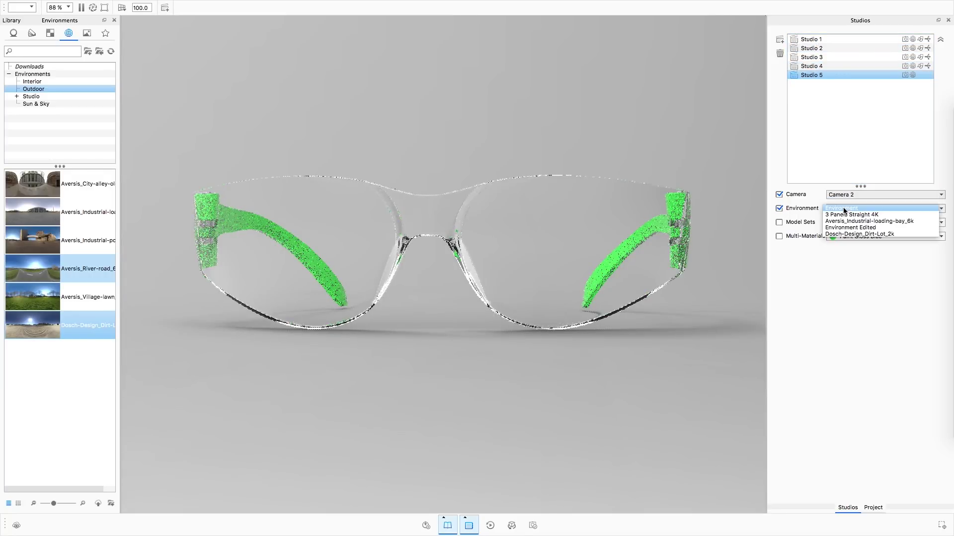
pyautogui.click(843, 209)
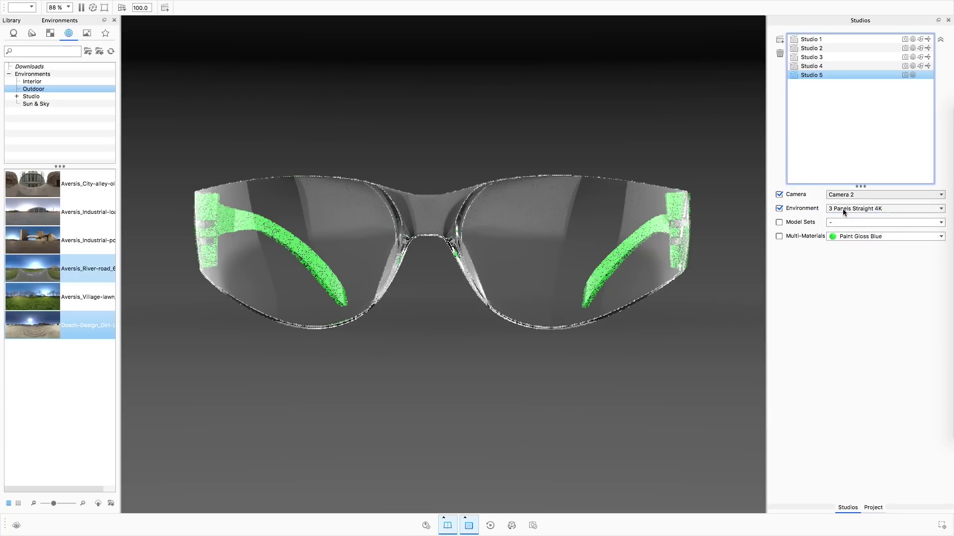
pyautogui.click(843, 208)
pyautogui.click(842, 209)
pyautogui.click(843, 209)
pyautogui.click(845, 226)
# Step: Limit Studio 5 to the Closed model set and enable the blue/pink/green multi-material
pyautogui.click(779, 223)
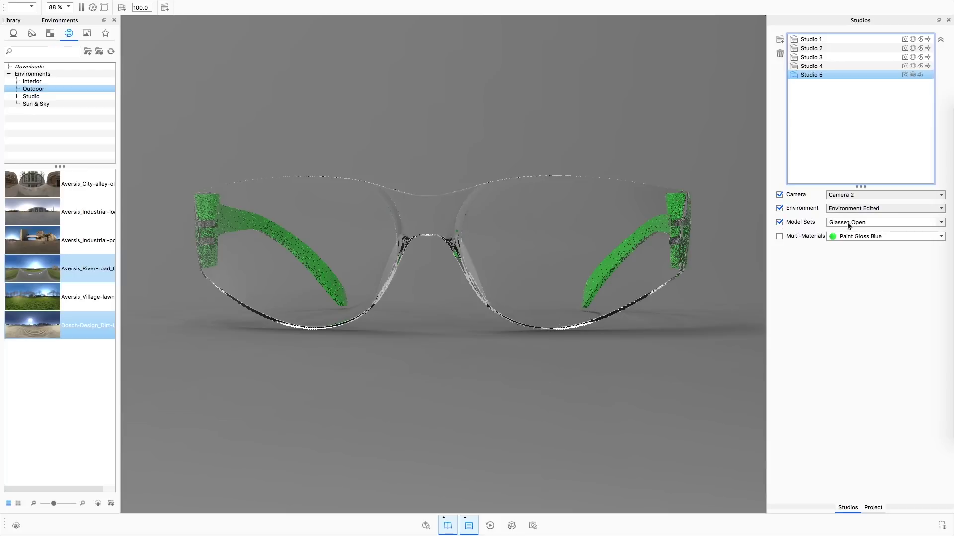
pyautogui.click(851, 221)
pyautogui.click(850, 248)
pyautogui.click(845, 239)
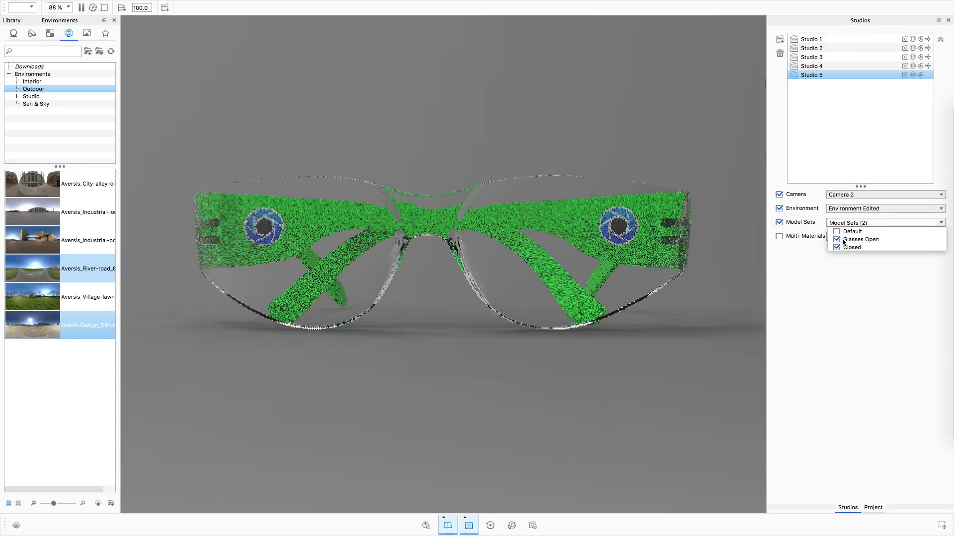
pyautogui.click(781, 238)
pyautogui.click(779, 236)
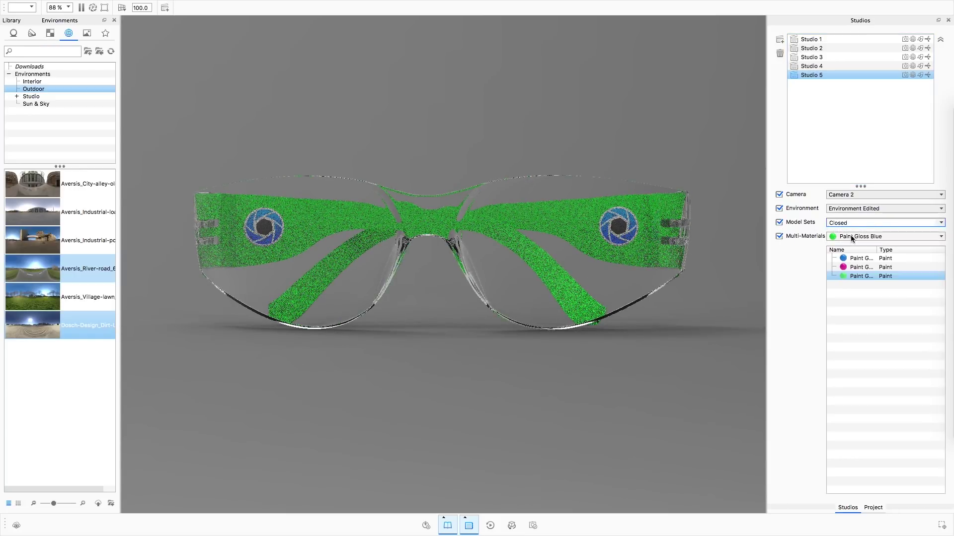
pyautogui.click(854, 258)
pyautogui.click(855, 268)
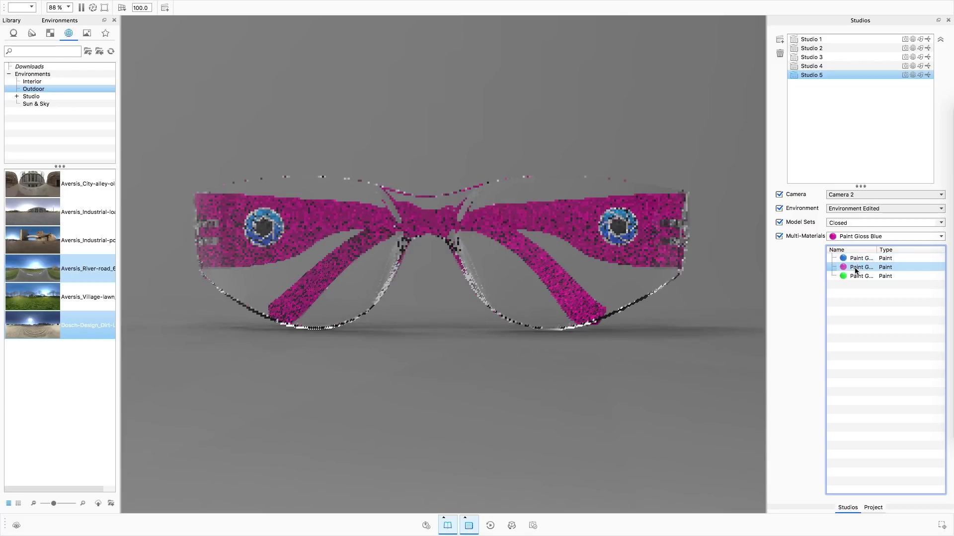
pyautogui.click(857, 276)
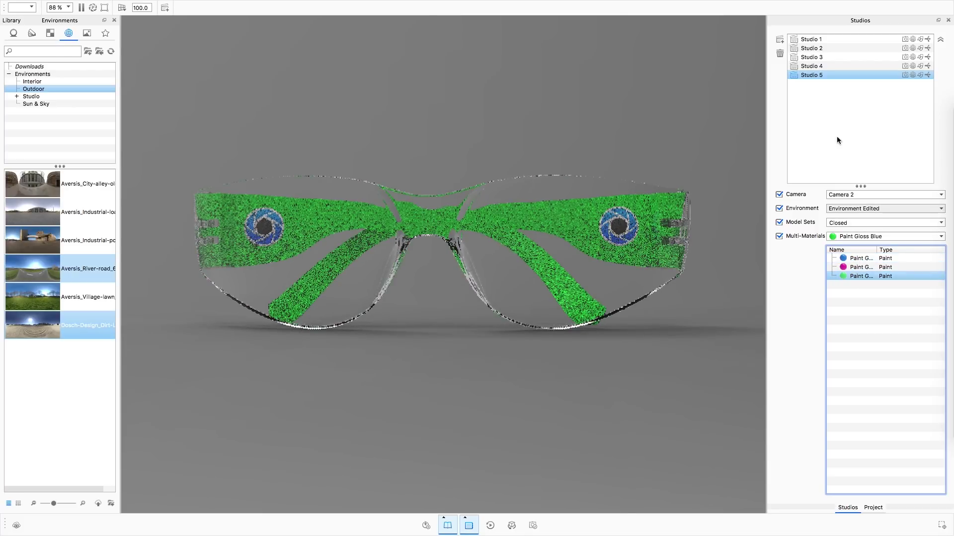
pyautogui.click(830, 116)
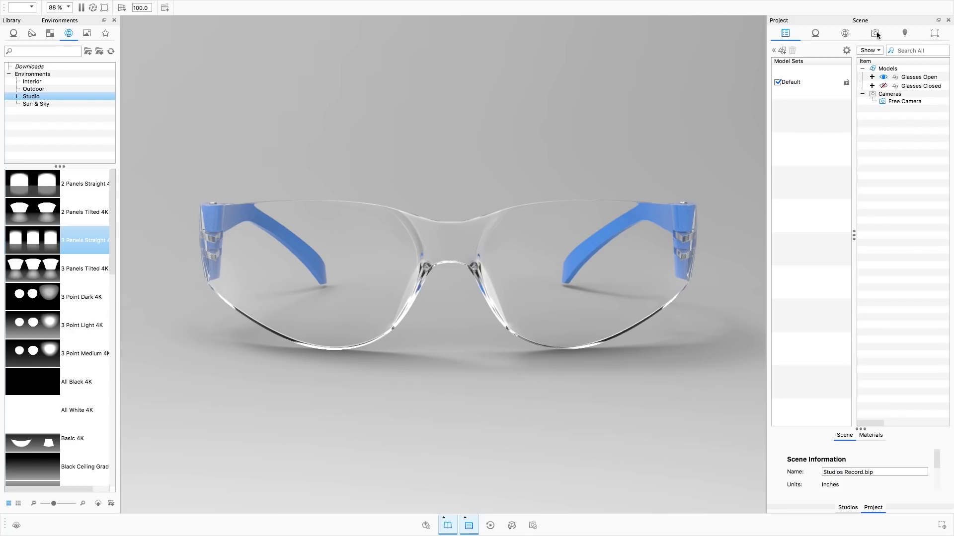
# Step: Add Camera 1 and save a high three-quarter view of the glasses
pyautogui.click(874, 34)
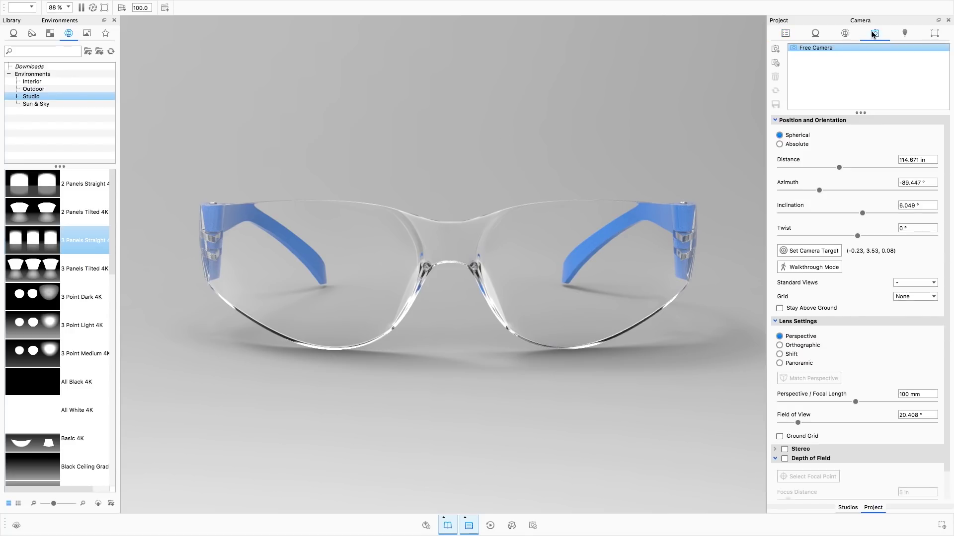
pyautogui.click(775, 49)
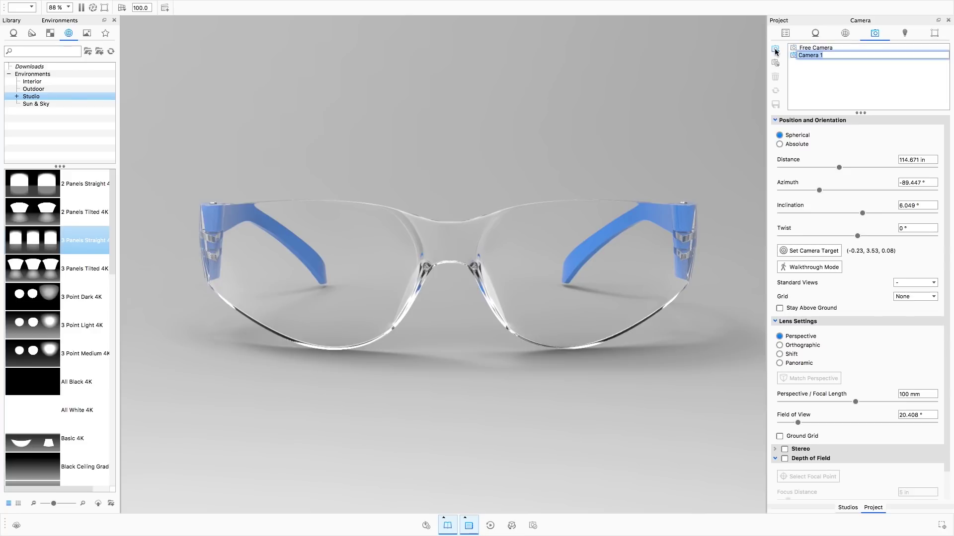
pyautogui.moveTo(605, 153); pyautogui.dragTo(405, 202)
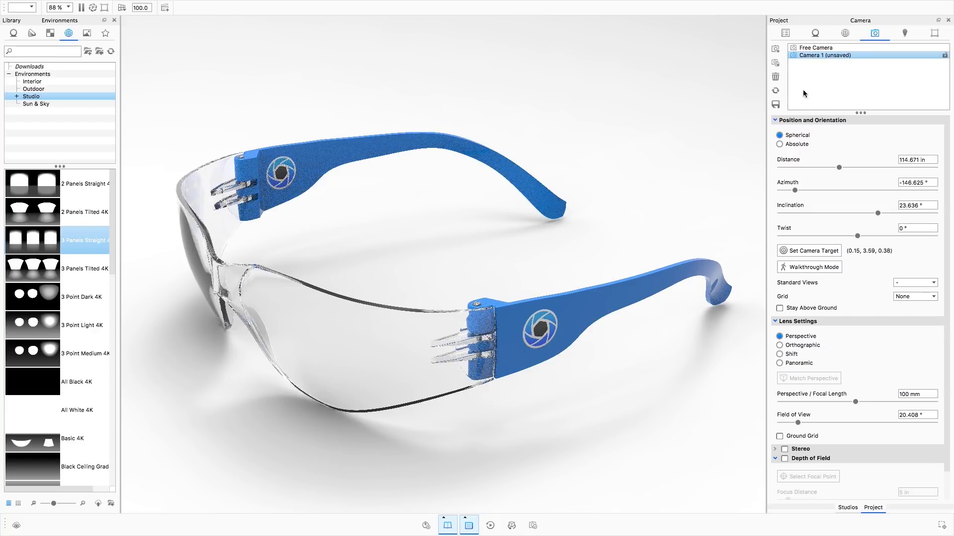
pyautogui.click(778, 107)
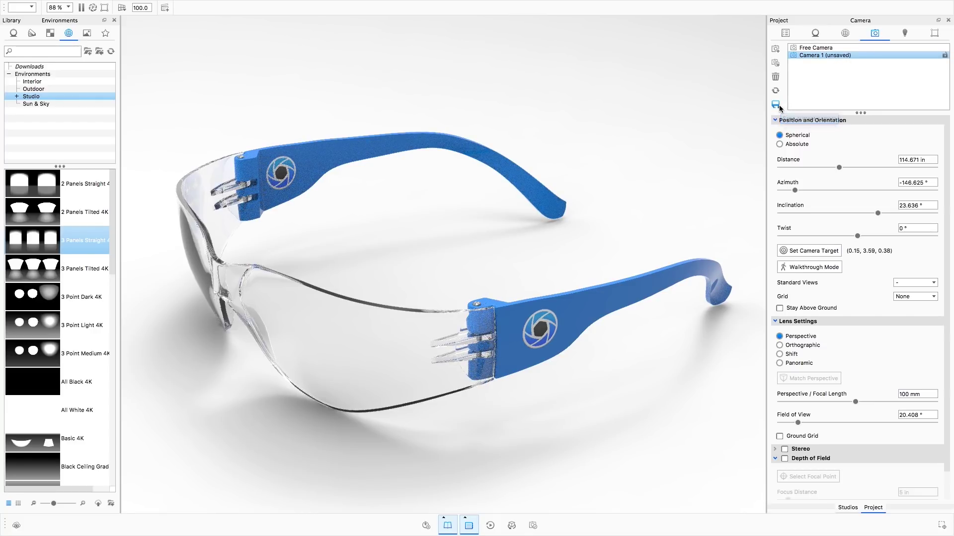
# Step: Add Camera 2 facing the glasses head-on, then compare it with Camera 1
pyautogui.click(778, 51)
pyautogui.moveTo(489, 245); pyautogui.dragTo(675, 176)
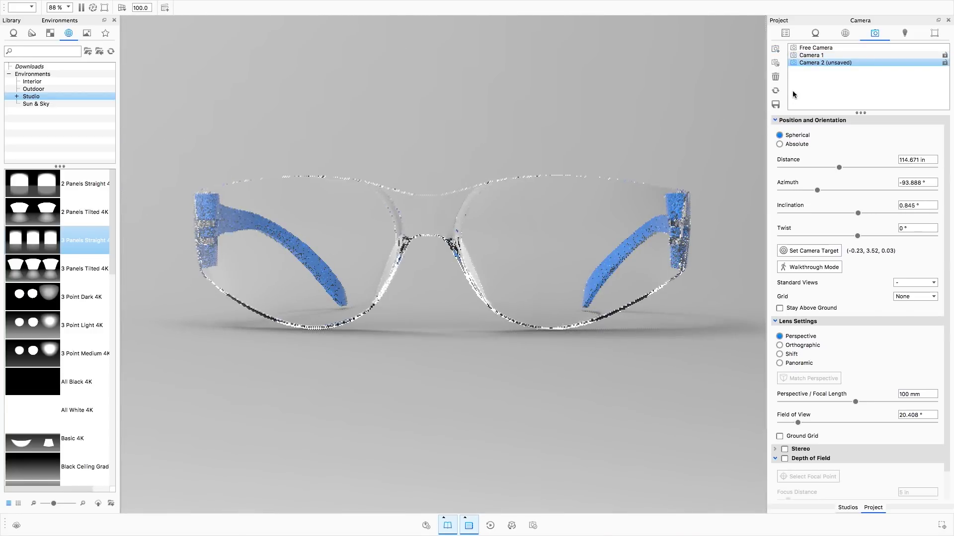
pyautogui.click(775, 104)
pyautogui.click(841, 55)
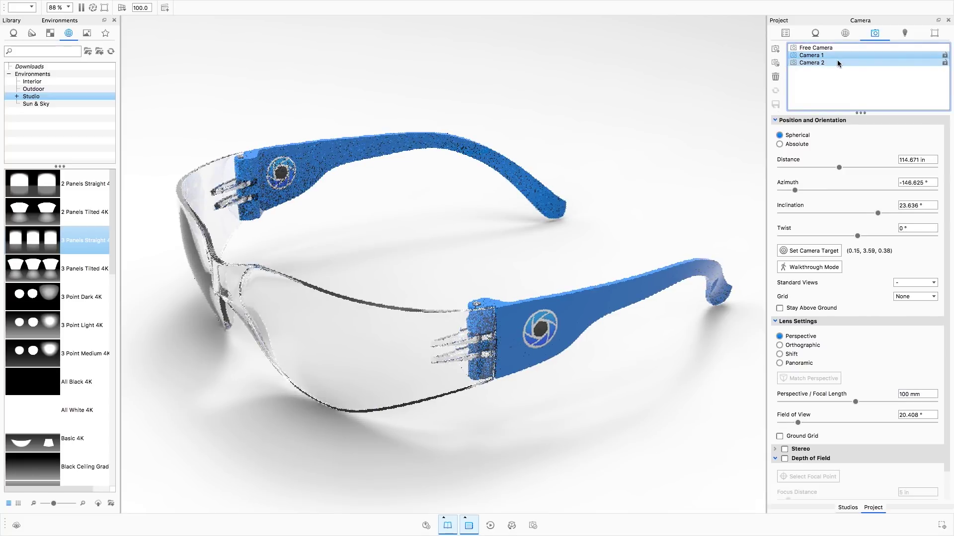
pyautogui.click(838, 63)
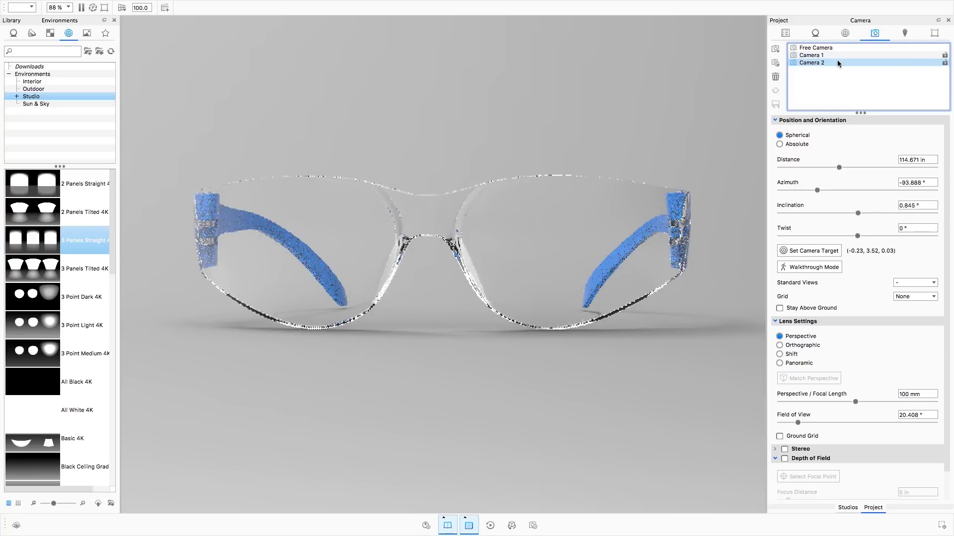
pyautogui.click(833, 55)
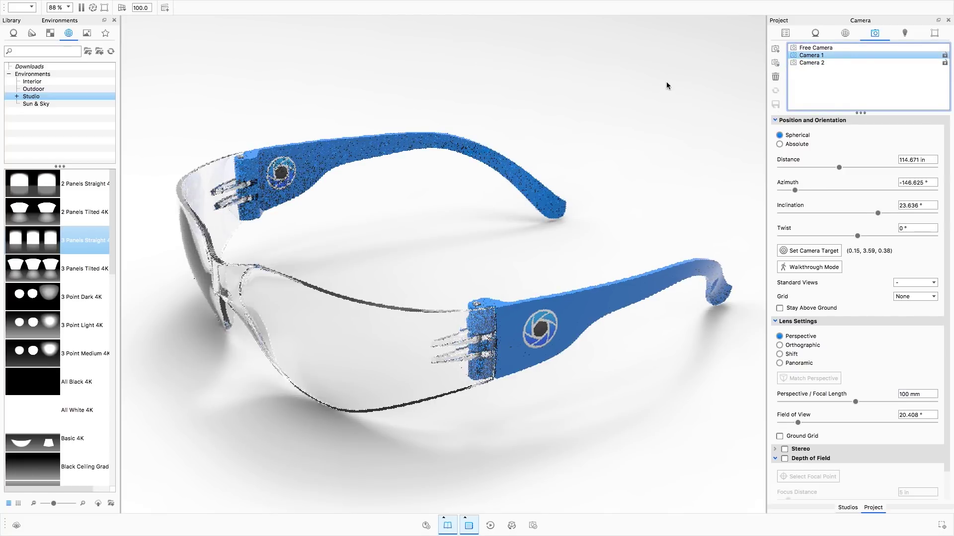
# Step: Add the 3 Panels Straight 4K and Aversis_Industrial-loading-bay_6k environments to the project
pyautogui.click(845, 33)
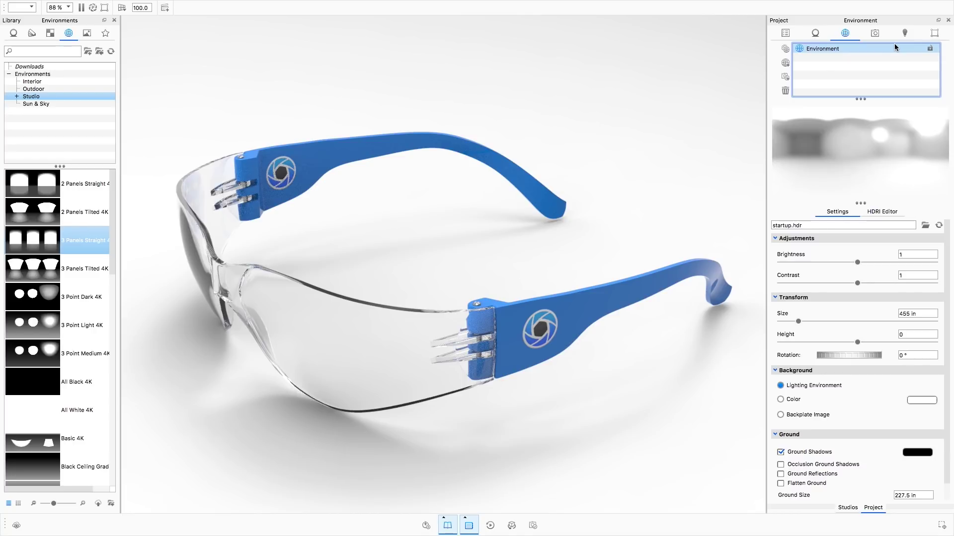
pyautogui.moveTo(78, 234); pyautogui.dragTo(810, 71)
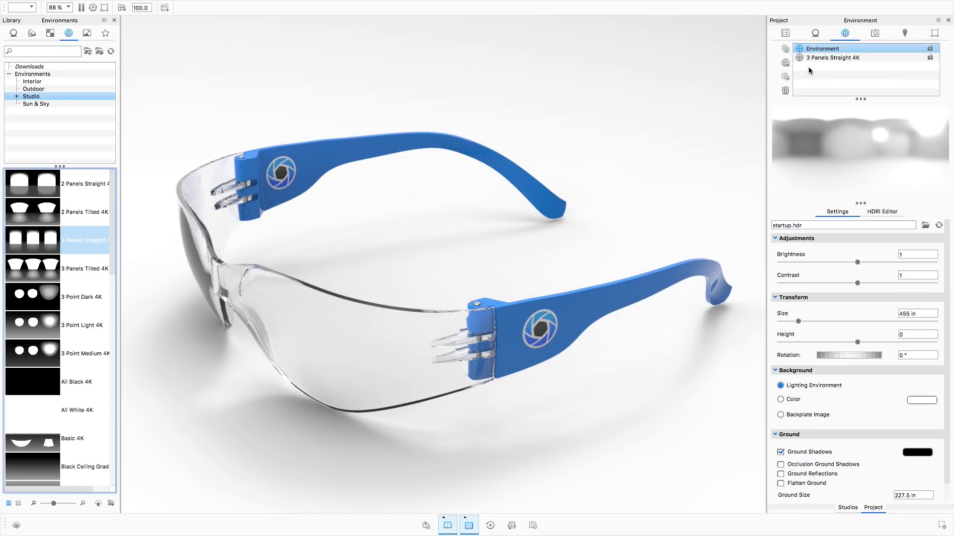
pyautogui.click(33, 89)
pyautogui.moveTo(35, 210); pyautogui.dragTo(823, 73)
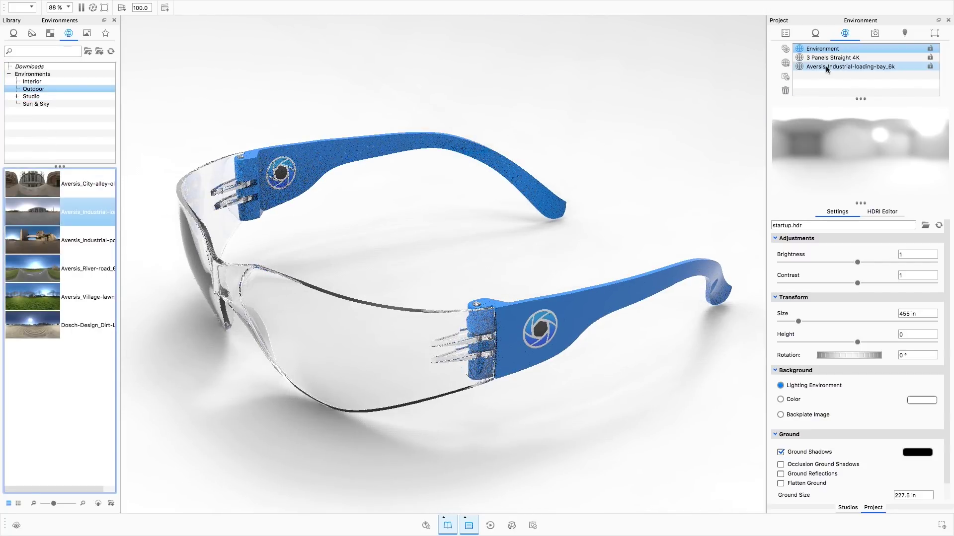
pyautogui.click(797, 66)
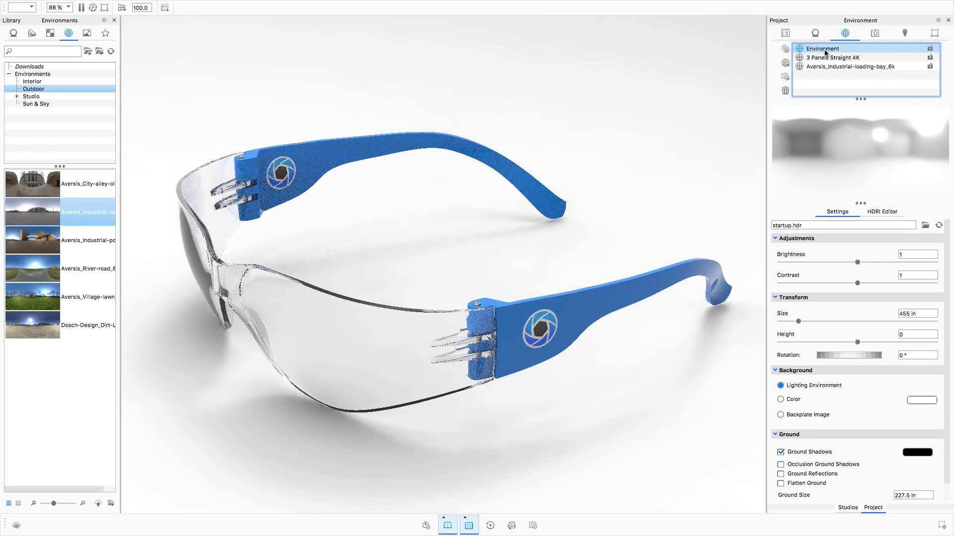
# Step: Add a new environment at brightness 0.426, rename it 'Environment Edited', then reselect Environment
pyautogui.click(785, 48)
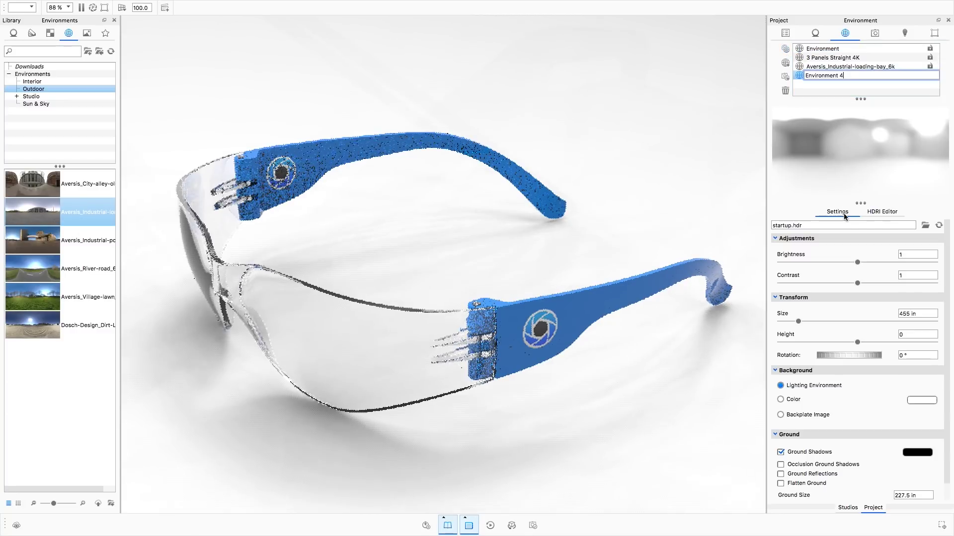
pyautogui.moveTo(857, 262); pyautogui.dragTo(814, 269)
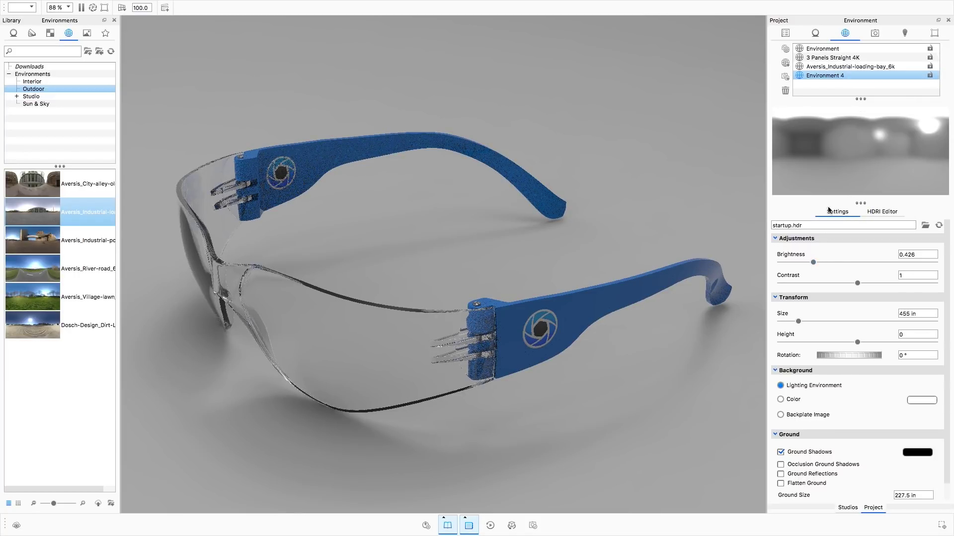
pyautogui.click(826, 75)
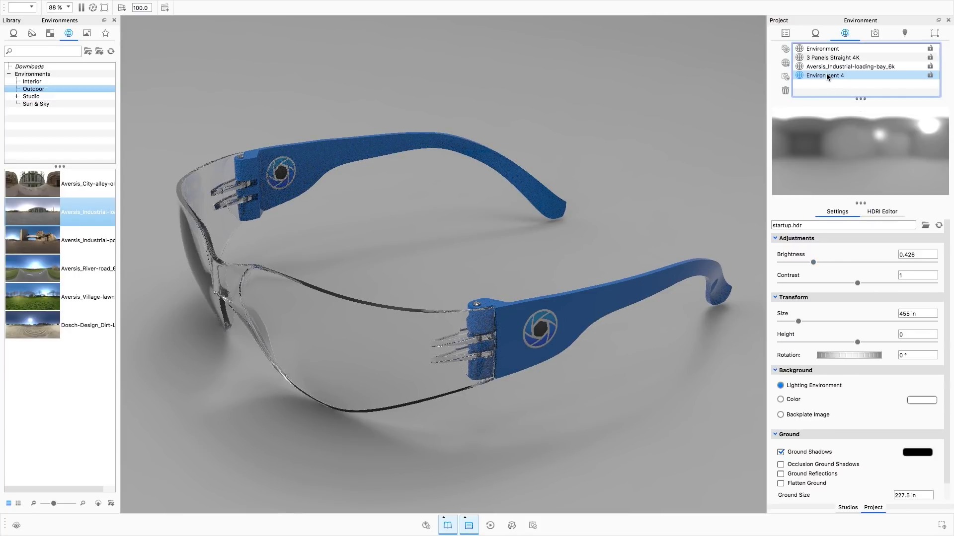
pyautogui.doubleClick(834, 75)
pyautogui.click(841, 75)
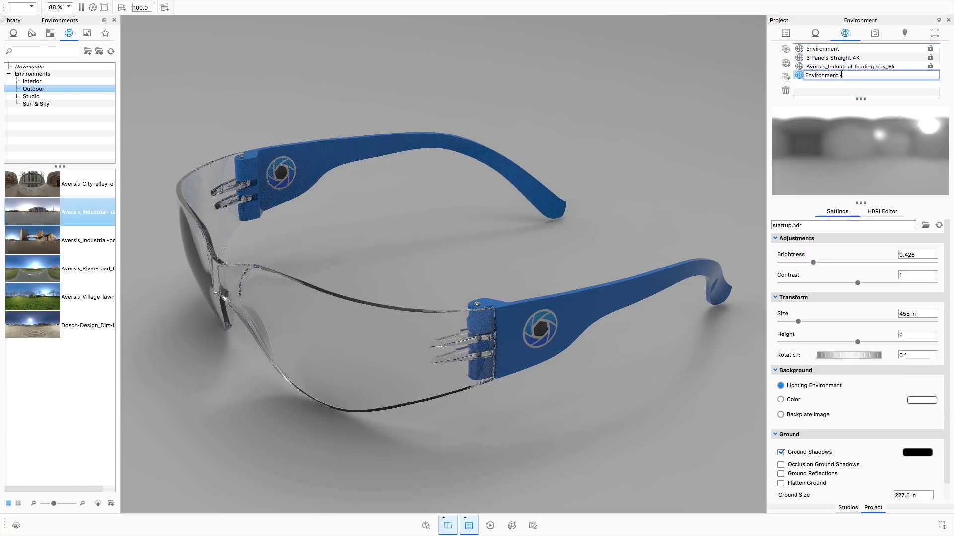
pyautogui.write('Edited')
pyautogui.press('Return')
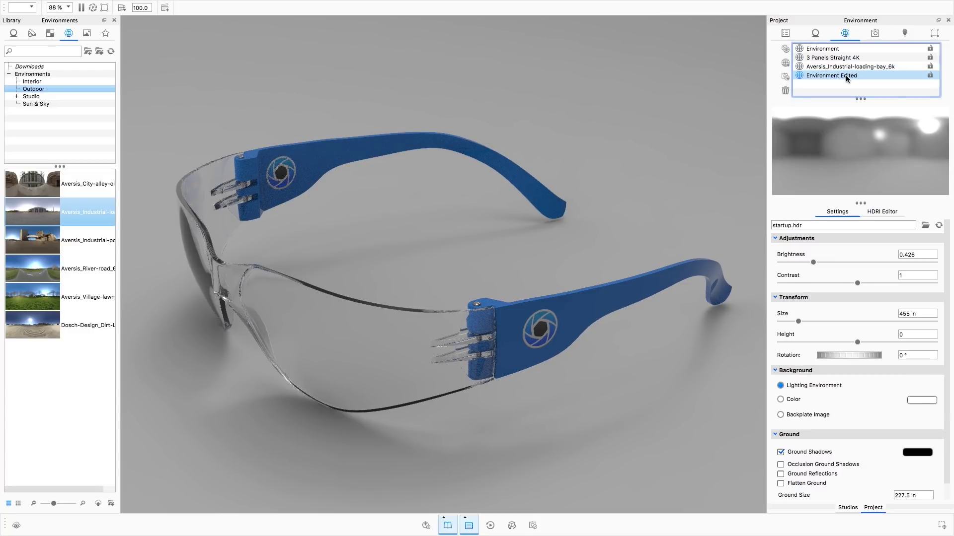
pyautogui.click(845, 67)
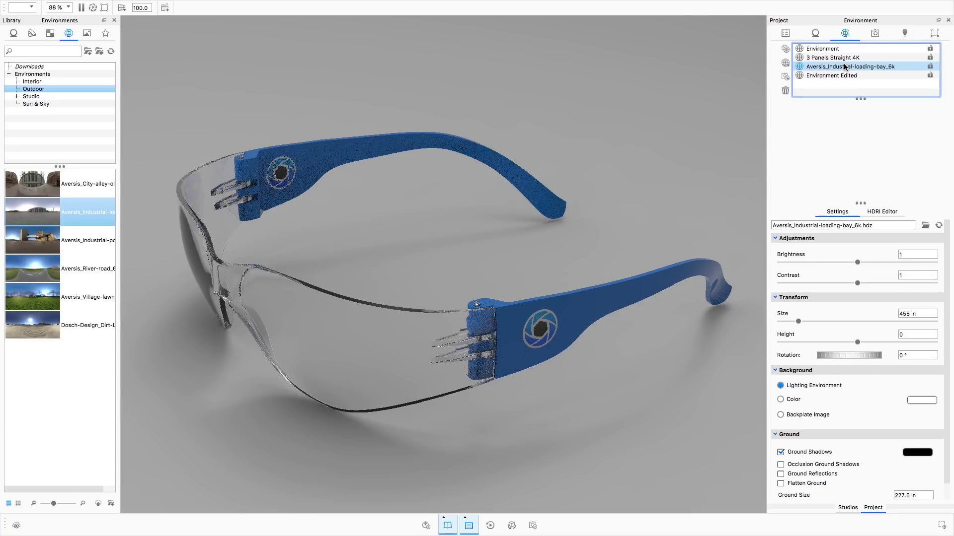
pyautogui.click(845, 57)
pyautogui.click(841, 49)
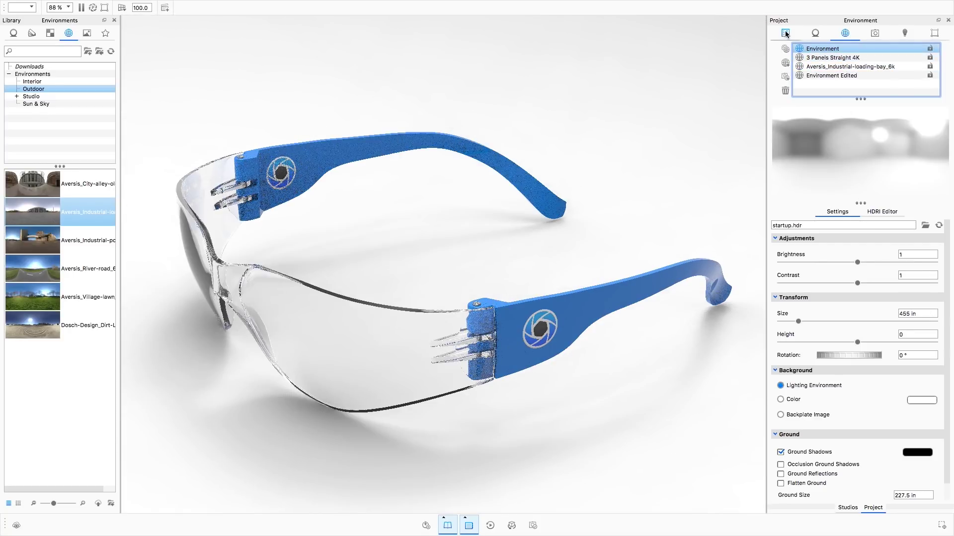
# Step: In the Scene tab, hide the Glasses Closed model and bring up the model set options
pyautogui.click(785, 33)
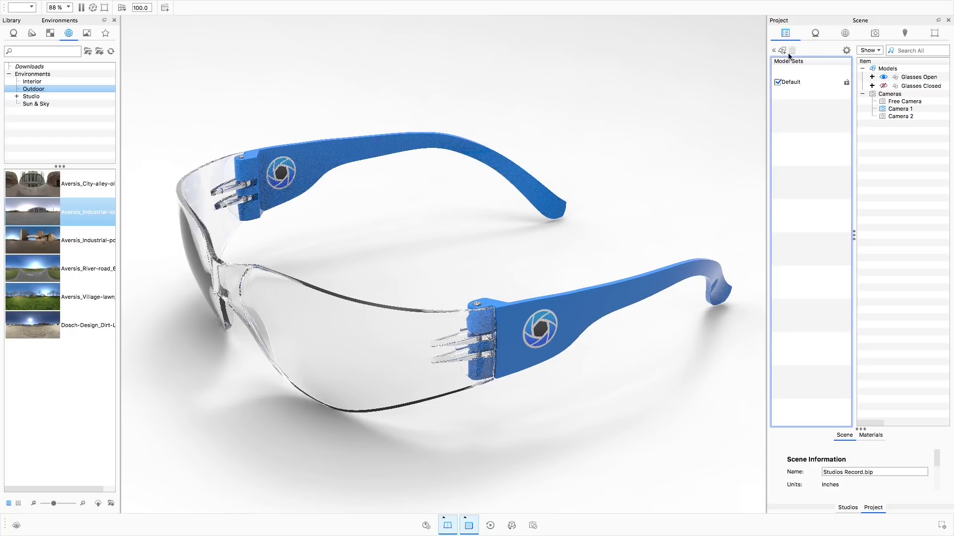
pyautogui.click(870, 88)
pyautogui.click(883, 86)
pyautogui.click(884, 86)
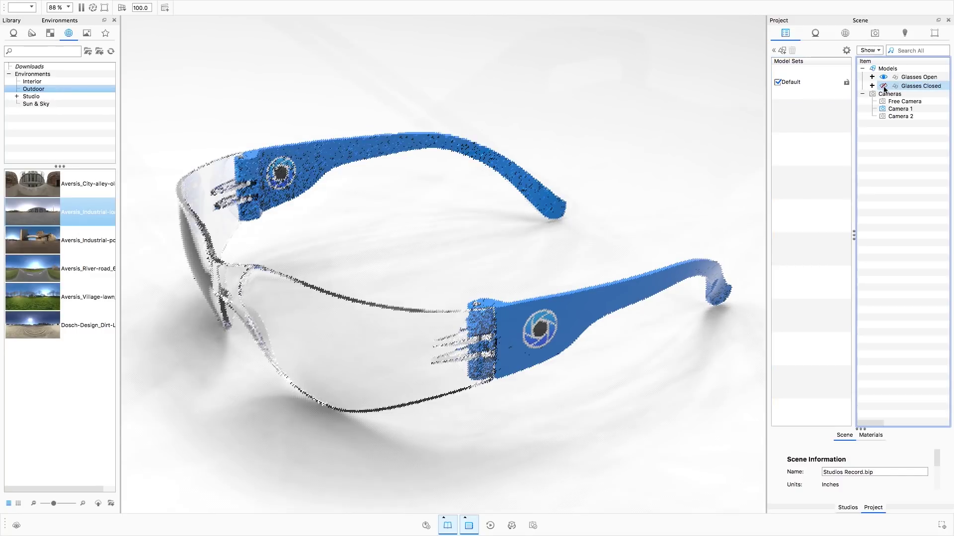
pyautogui.rightClick(803, 104)
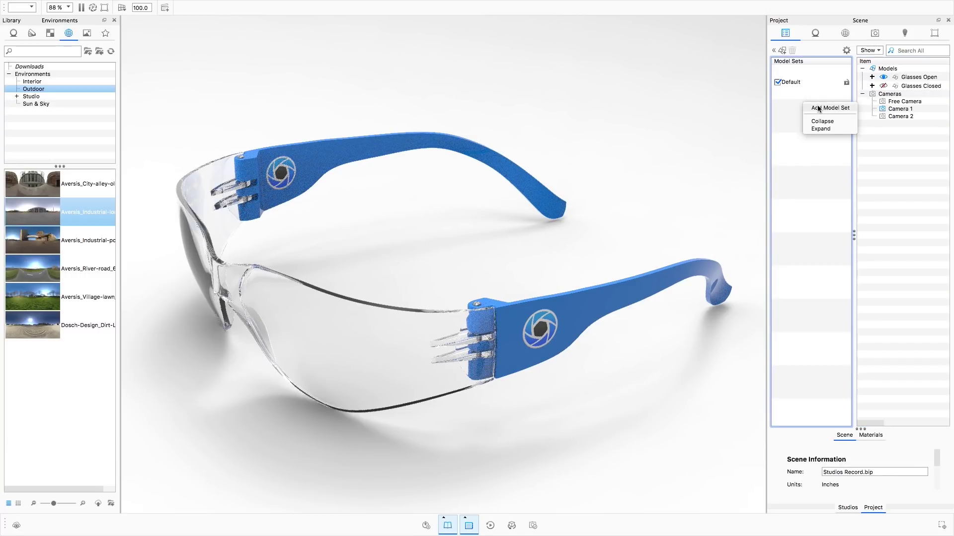
pyautogui.click(781, 110)
# Step: Create a 'Glasses Open' model set that leaves out the closed glasses
pyautogui.rightClick(801, 107)
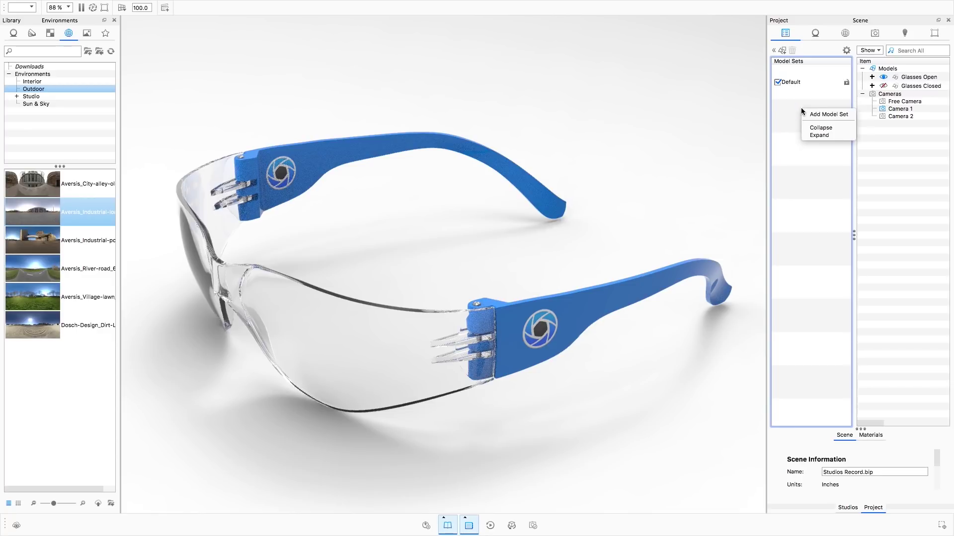
pyautogui.click(818, 115)
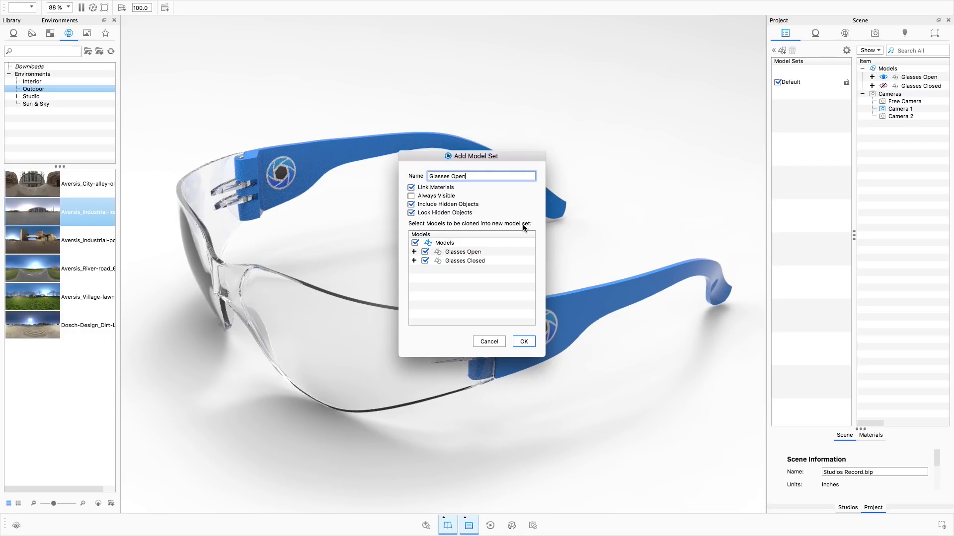
pyautogui.click(424, 261)
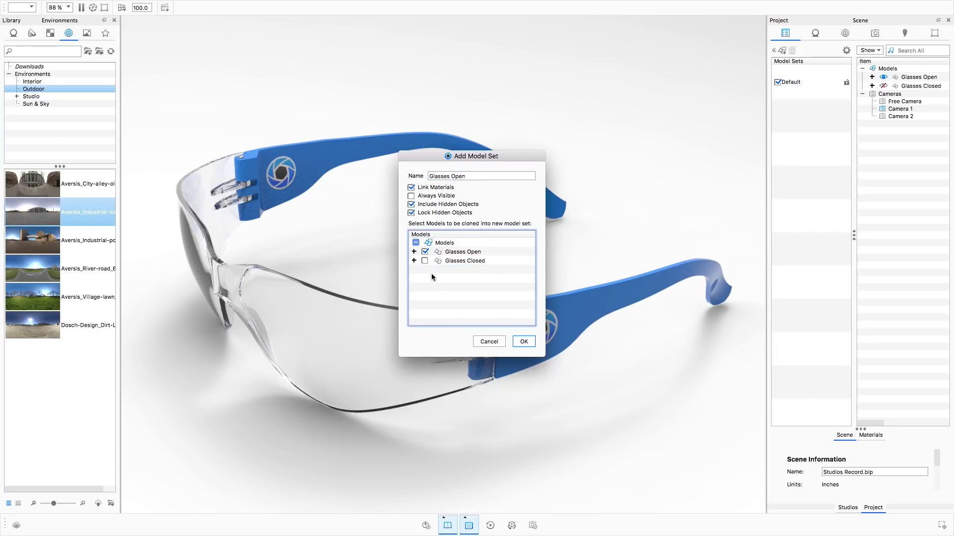
pyautogui.click(524, 342)
pyautogui.click(812, 123)
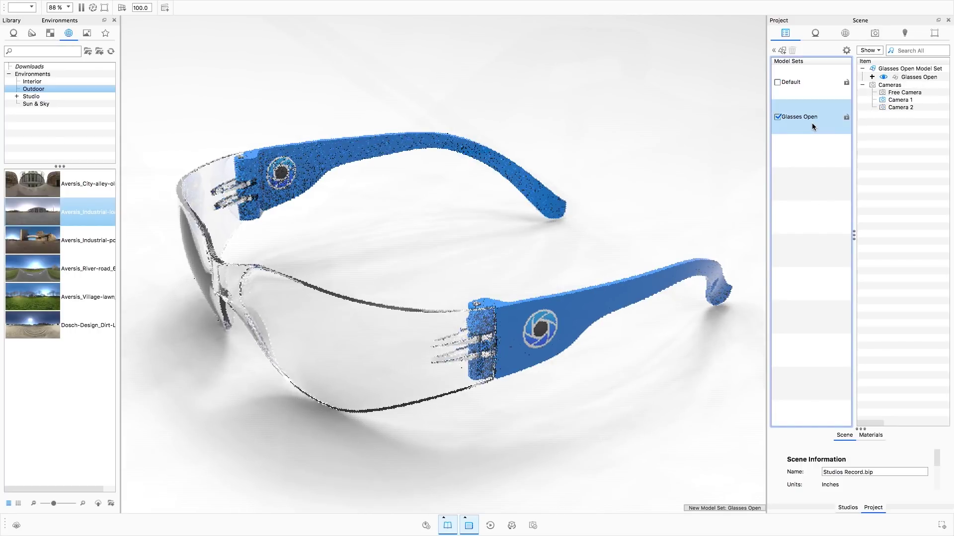
# Step: Create a 'Closed' model set without the open glasses, then make Glasses Open active
pyautogui.click(795, 82)
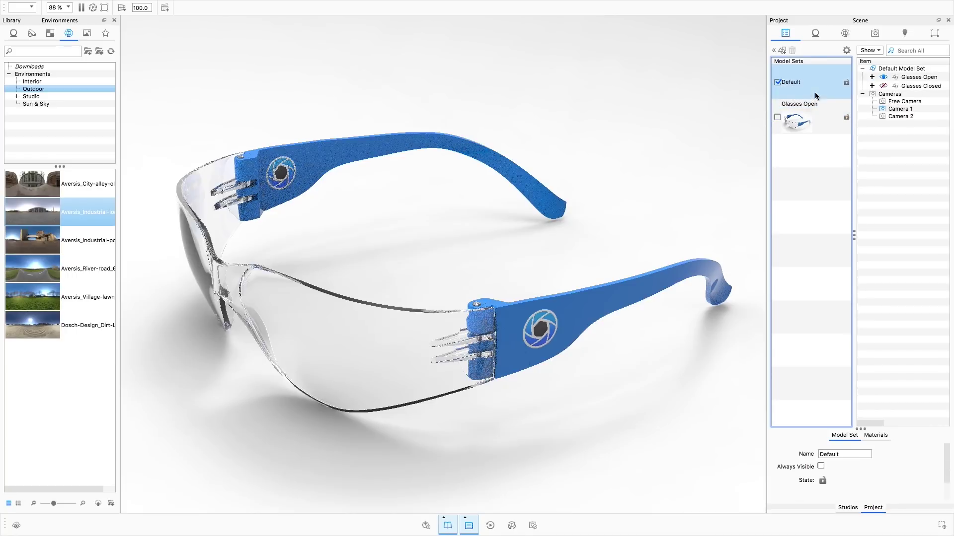
pyautogui.click(884, 78)
pyautogui.click(835, 115)
pyautogui.click(803, 93)
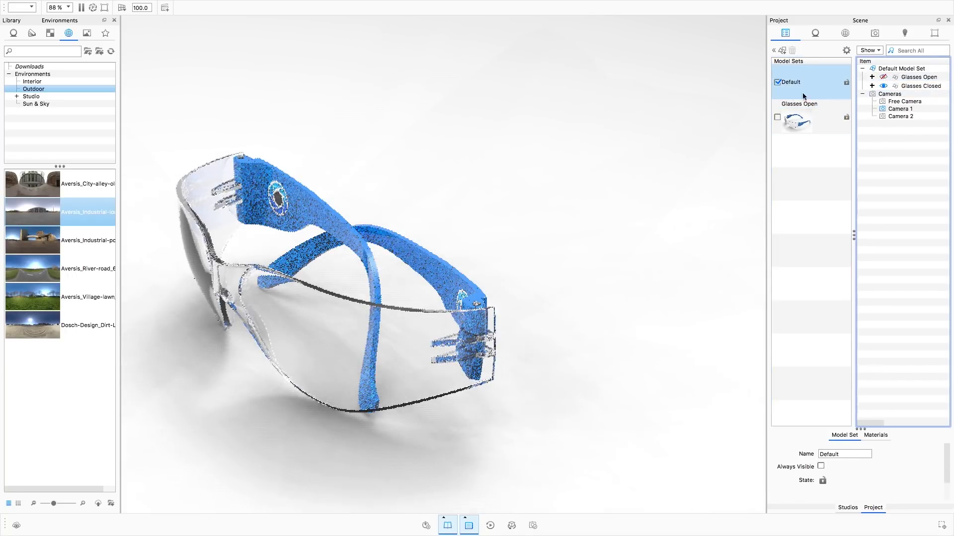
pyautogui.rightClick(799, 150)
pyautogui.click(819, 156)
pyautogui.write('Closed')
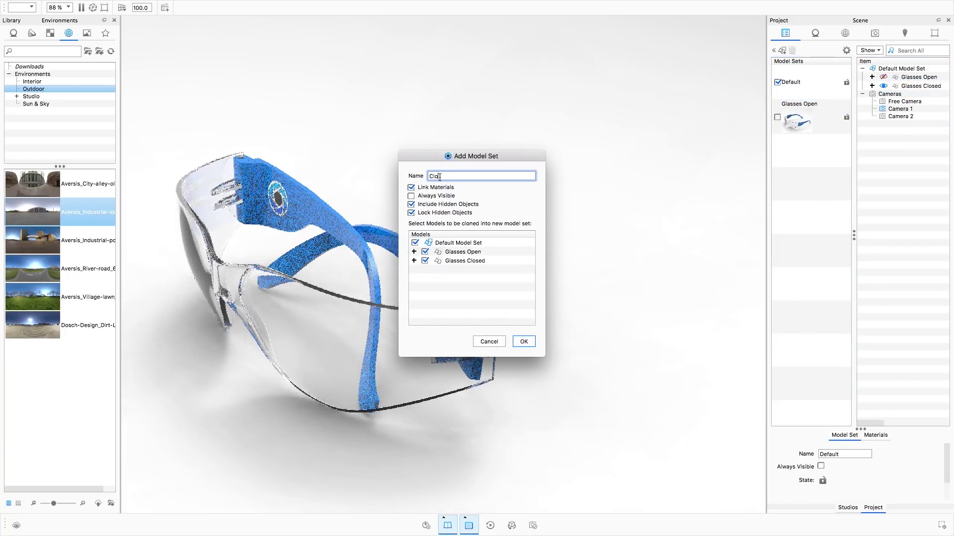
pyautogui.click(426, 253)
pyautogui.click(425, 252)
pyautogui.click(524, 341)
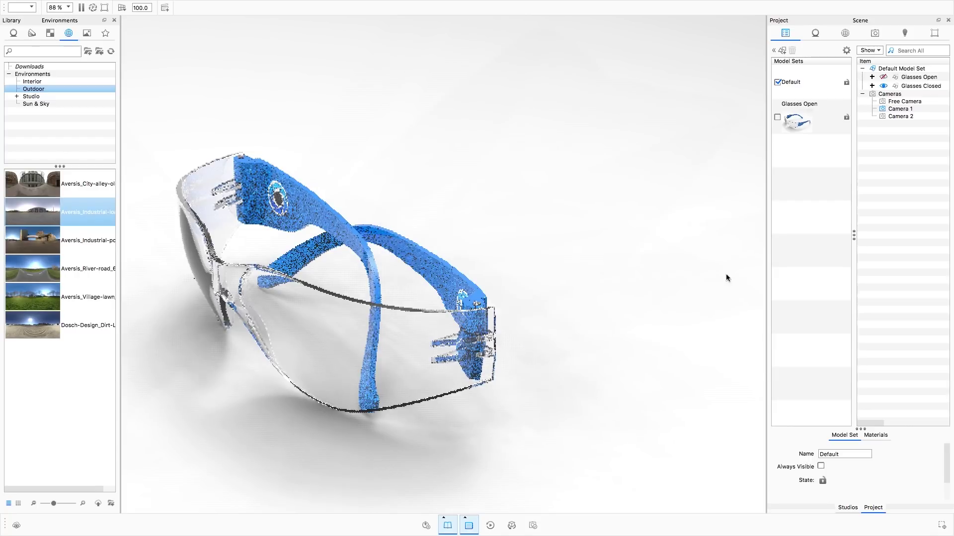
pyautogui.click(817, 151)
pyautogui.click(808, 121)
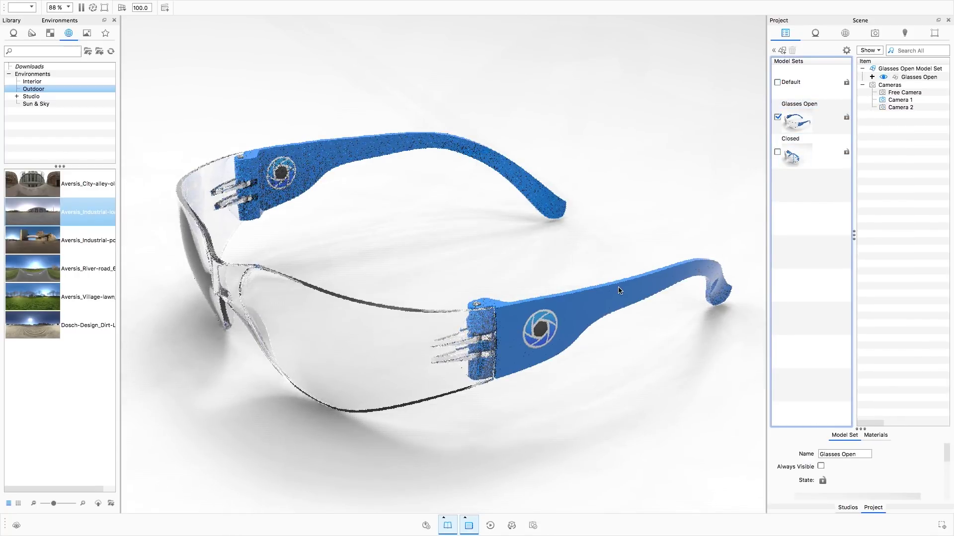
# Step: Convert the temple arms' Paint Gloss Blue material into a multi-material and select its entry
pyautogui.doubleClick(619, 290)
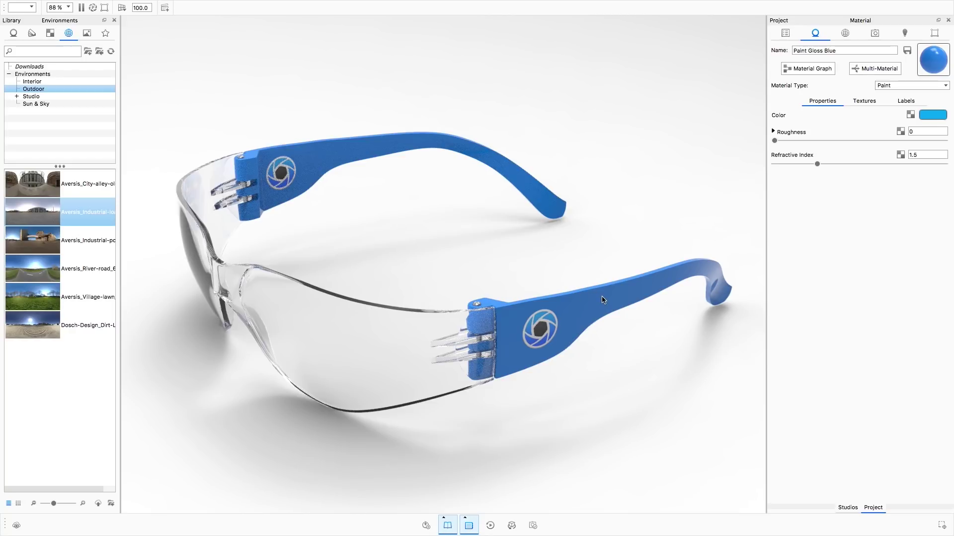
pyautogui.click(874, 68)
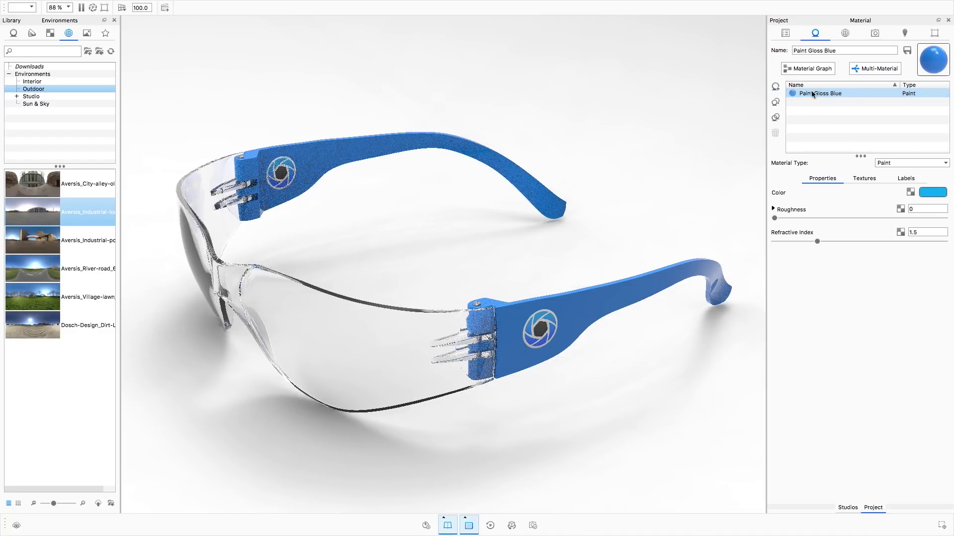
pyautogui.click(791, 94)
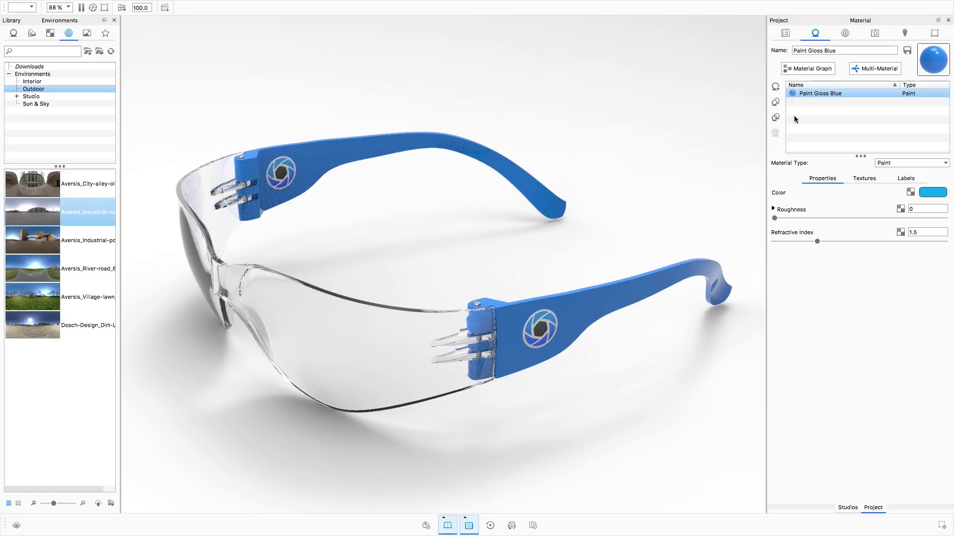
# Step: Add a Plastic sub-material and colour it light pink
pyautogui.click(776, 87)
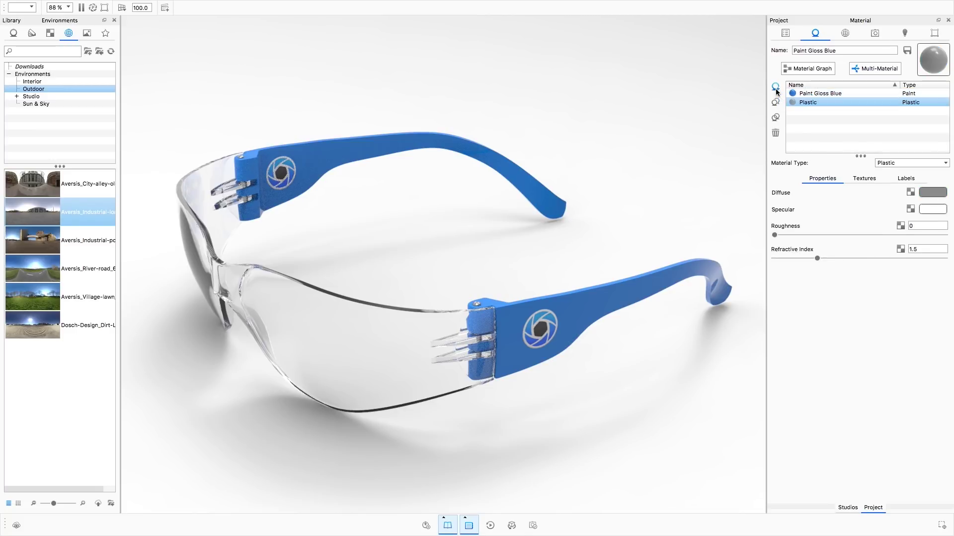
pyautogui.click(932, 192)
pyautogui.click(798, 45)
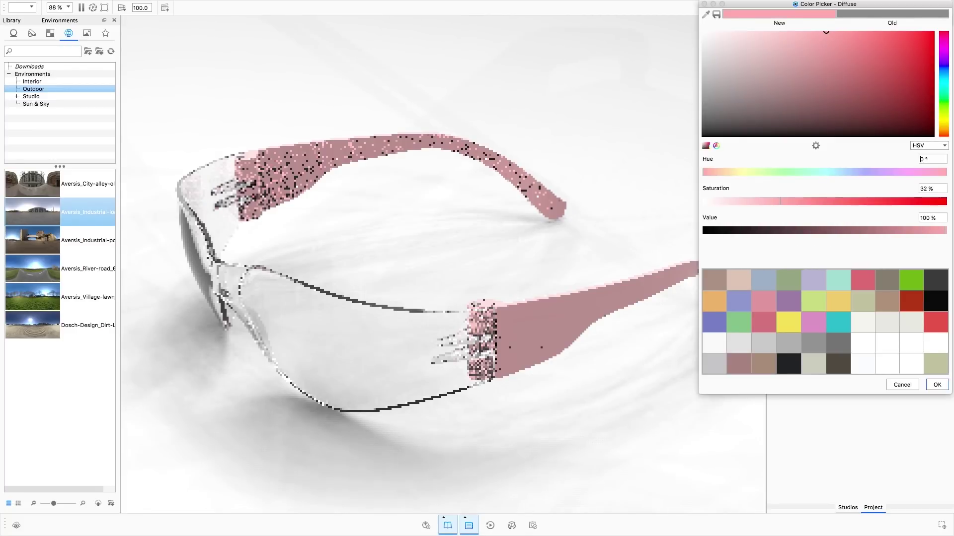
pyautogui.click(936, 385)
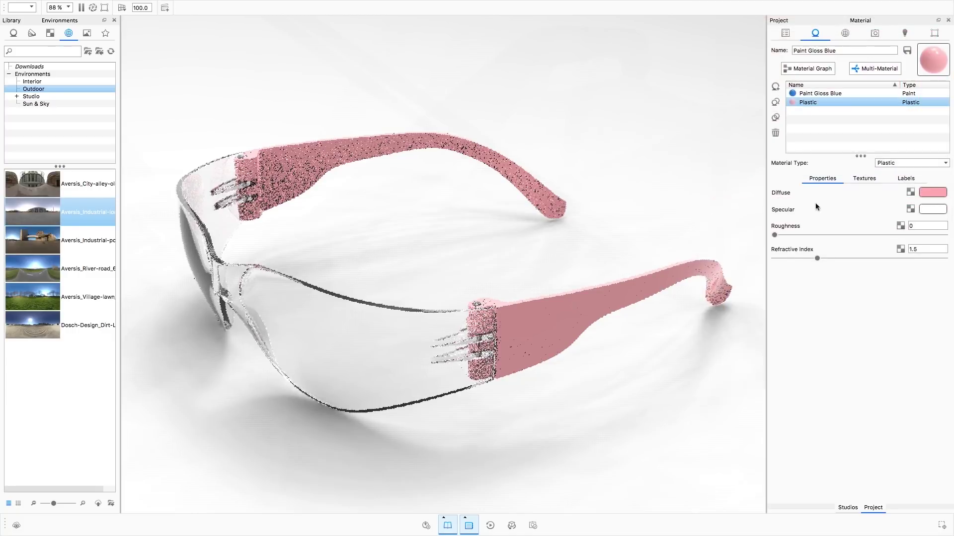
# Step: Duplicate Paint Gloss Blue and recolour the copy green
pyautogui.click(815, 91)
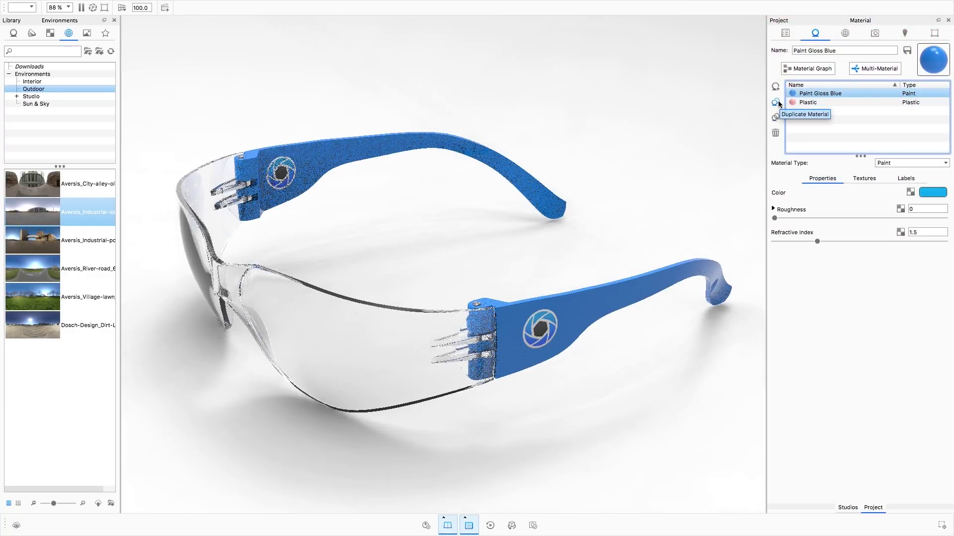
pyautogui.click(776, 103)
pyautogui.click(932, 193)
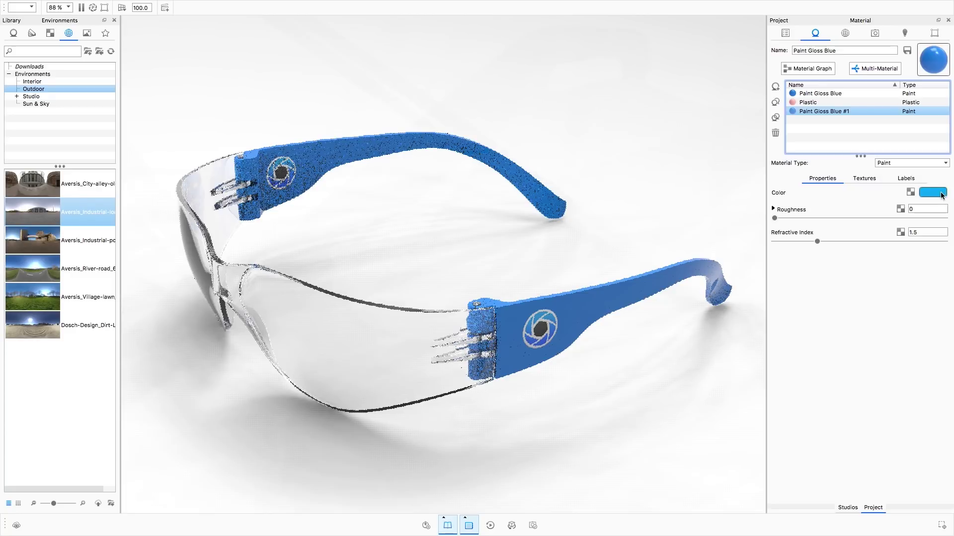
pyautogui.moveTo(948, 87); pyautogui.dragTo(944, 97)
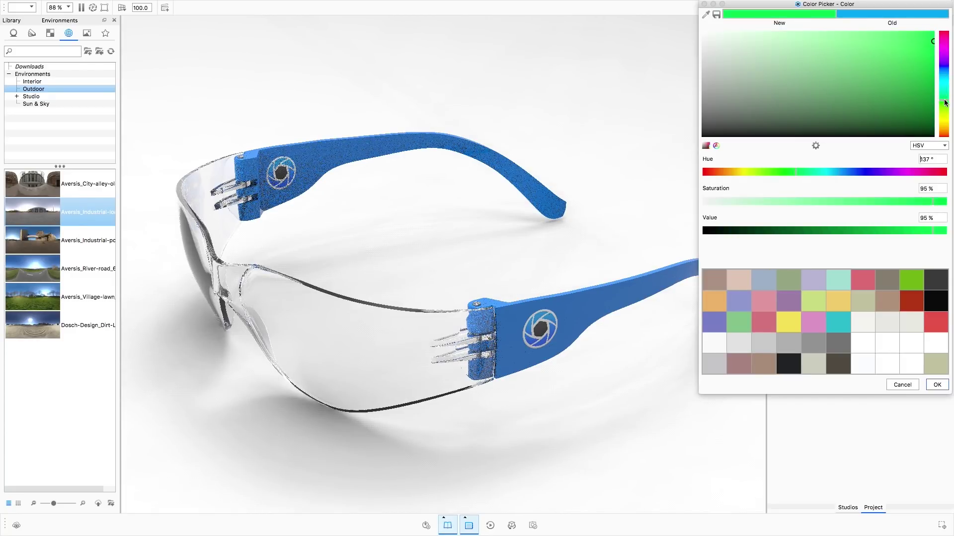
pyautogui.click(937, 385)
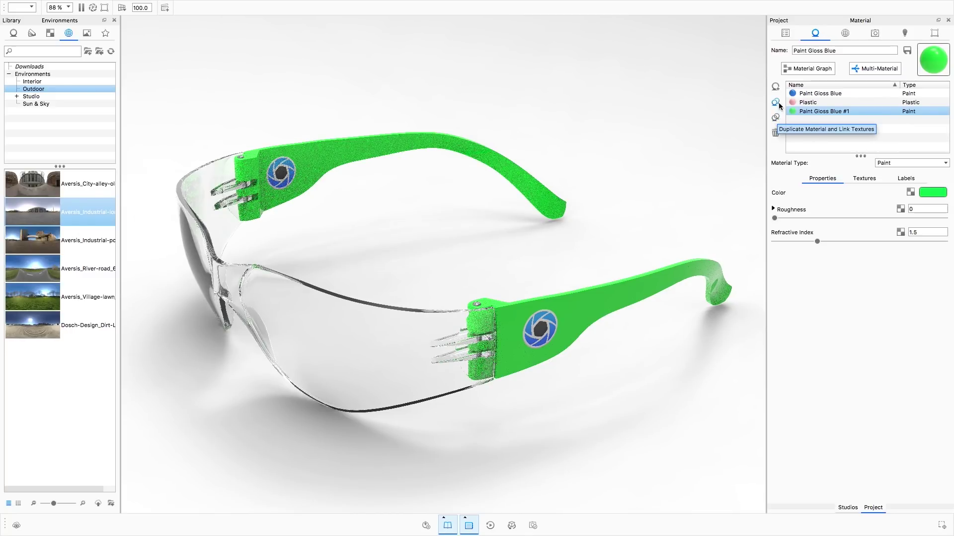
# Step: Add another copy recoloured magenta, then delete the temporary Plastic variant
pyautogui.click(776, 117)
pyautogui.click(934, 193)
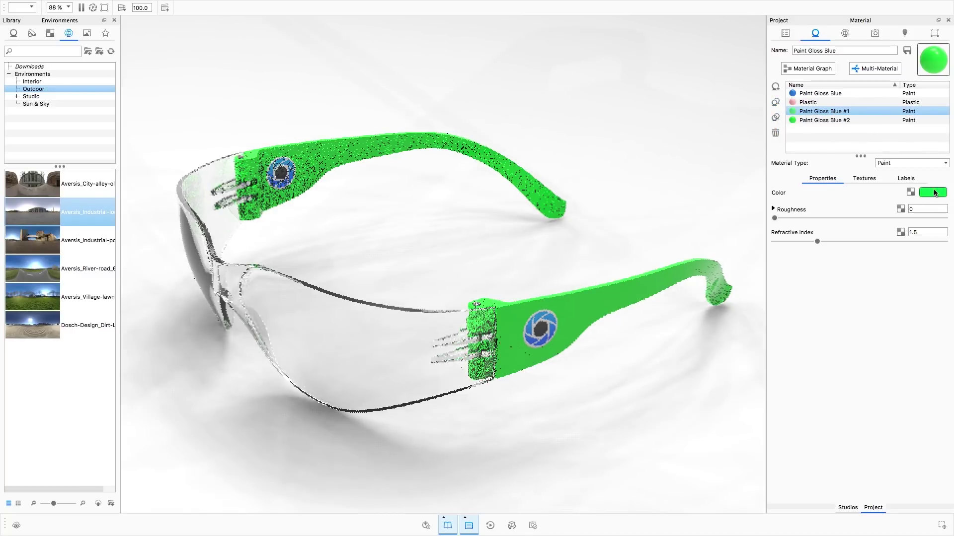
pyautogui.click(945, 69)
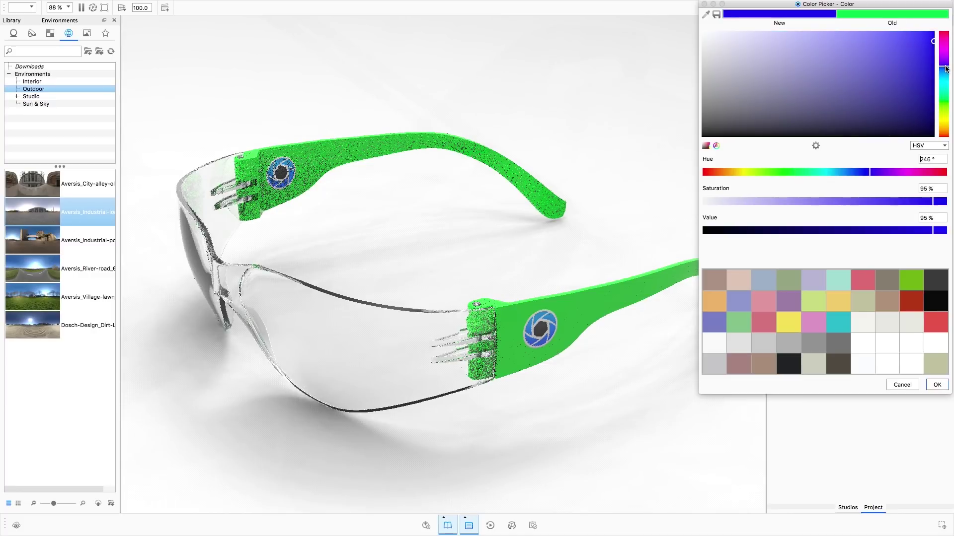
pyautogui.click(945, 45)
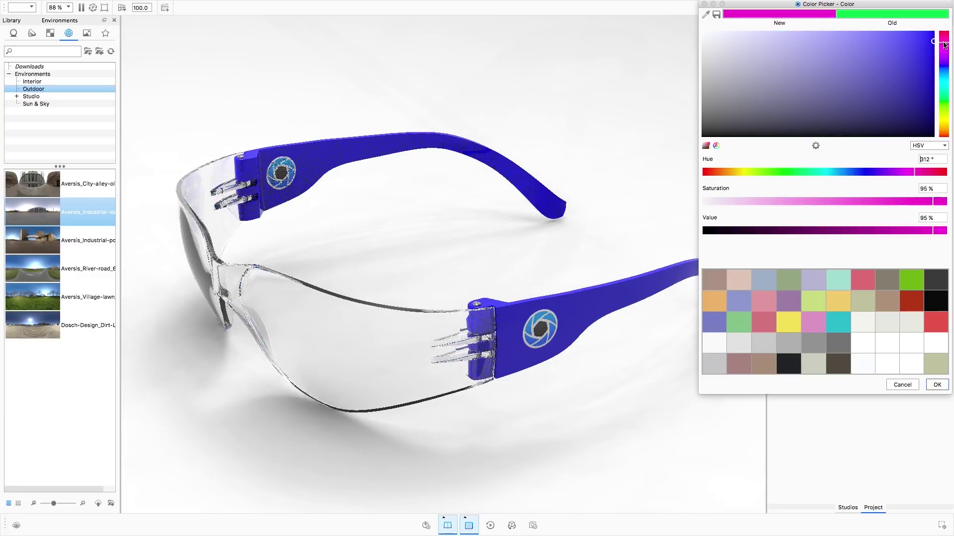
pyautogui.click(937, 385)
pyautogui.click(823, 103)
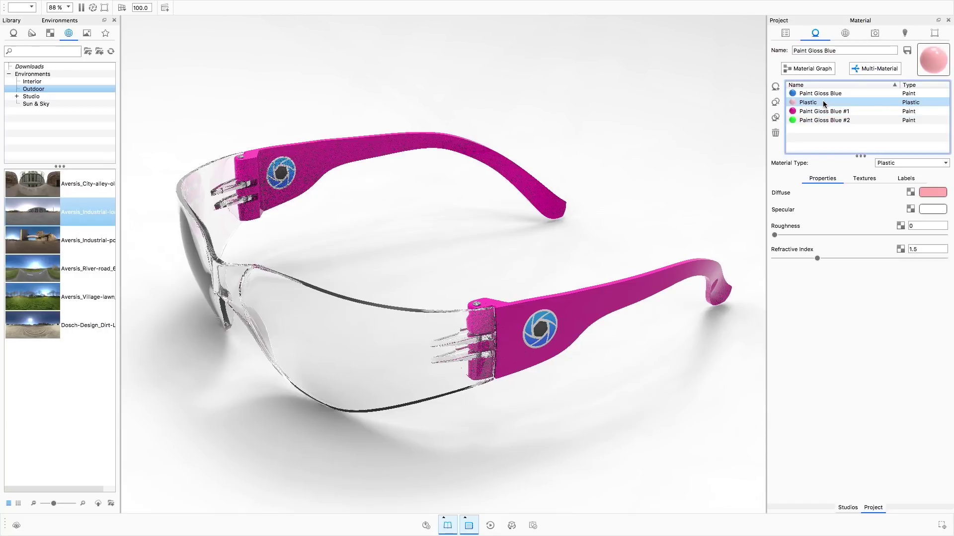
pyautogui.click(776, 134)
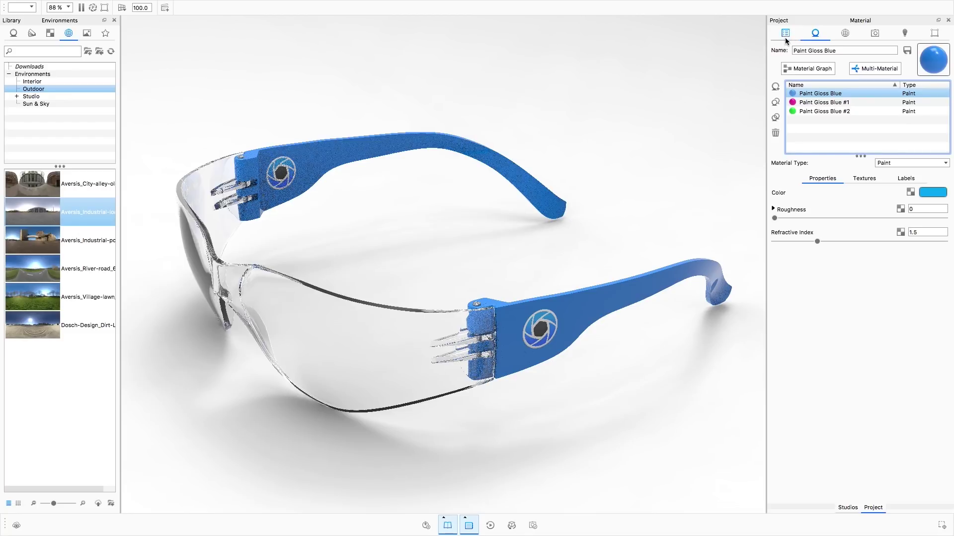
# Step: Open the Studios panel, enlarge its settings area and add a new Studio 2
pyautogui.click(164, 7)
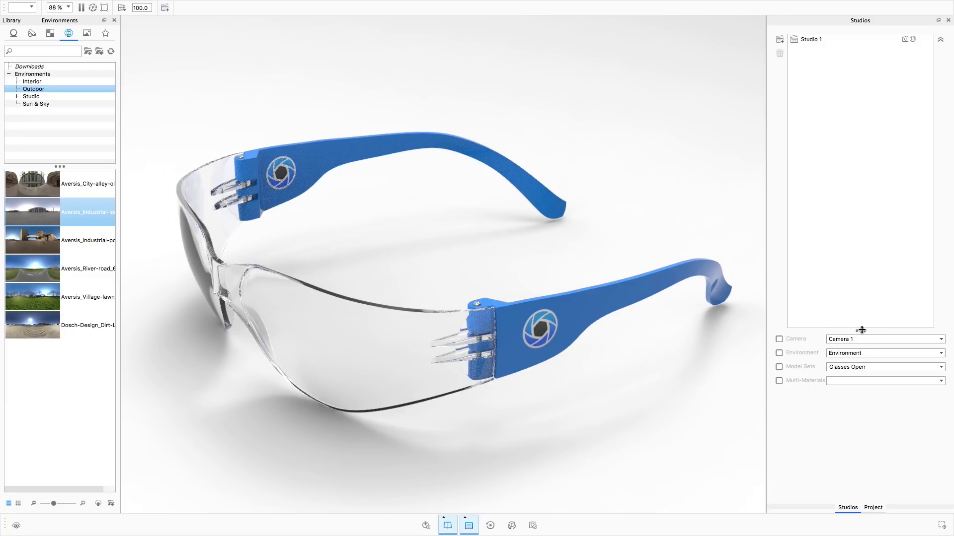
pyautogui.moveTo(861, 331); pyautogui.dragTo(861, 187)
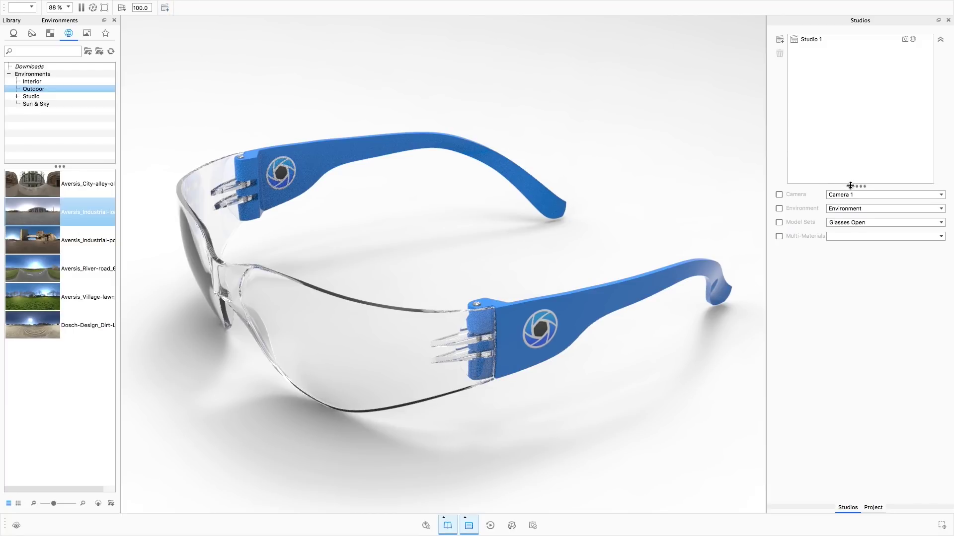
pyautogui.click(780, 40)
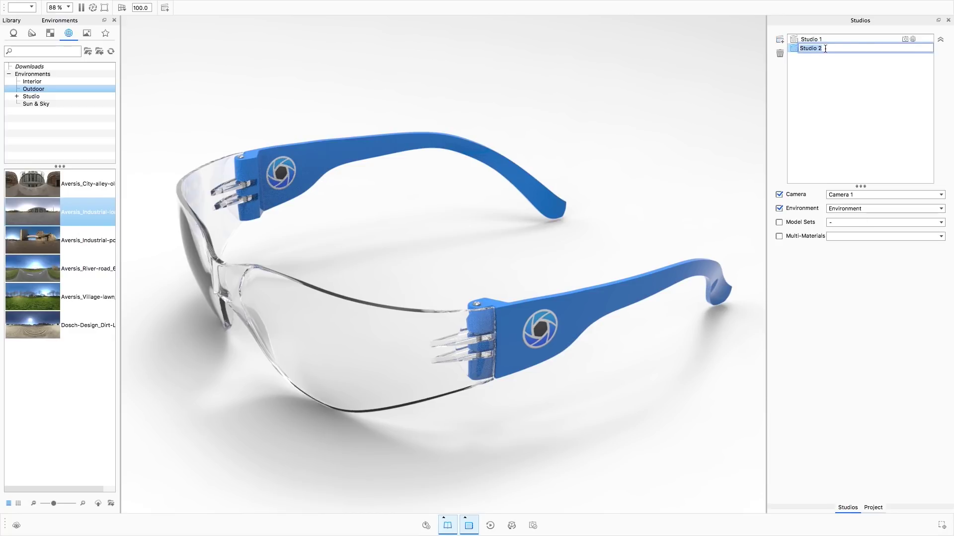
pyautogui.write('My')
pyautogui.click(779, 194)
# Step: Give Studio 2 the 3 Panels Straight 4K environment, Glasses Open model set and pink variant
pyautogui.click(779, 208)
pyautogui.click(780, 209)
pyautogui.click(853, 208)
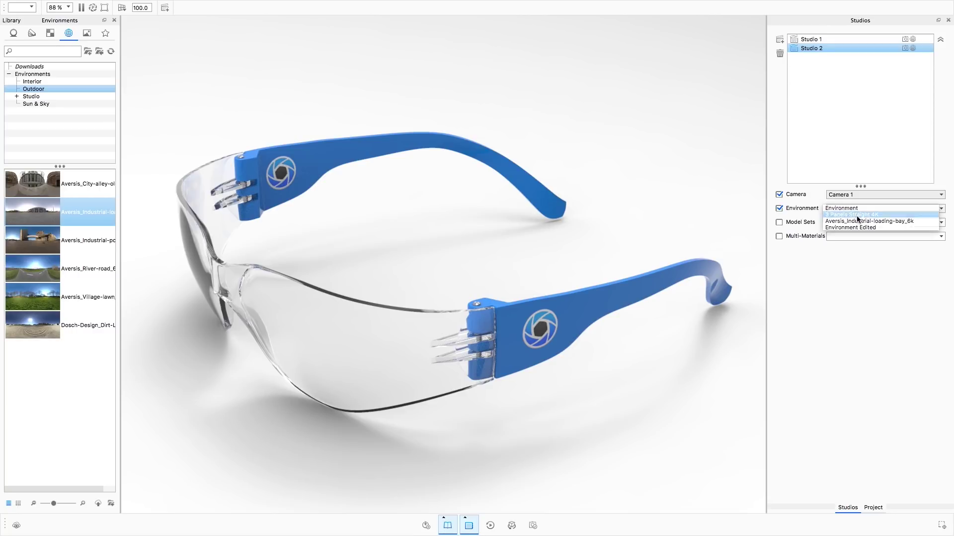
pyautogui.click(853, 216)
pyautogui.click(780, 223)
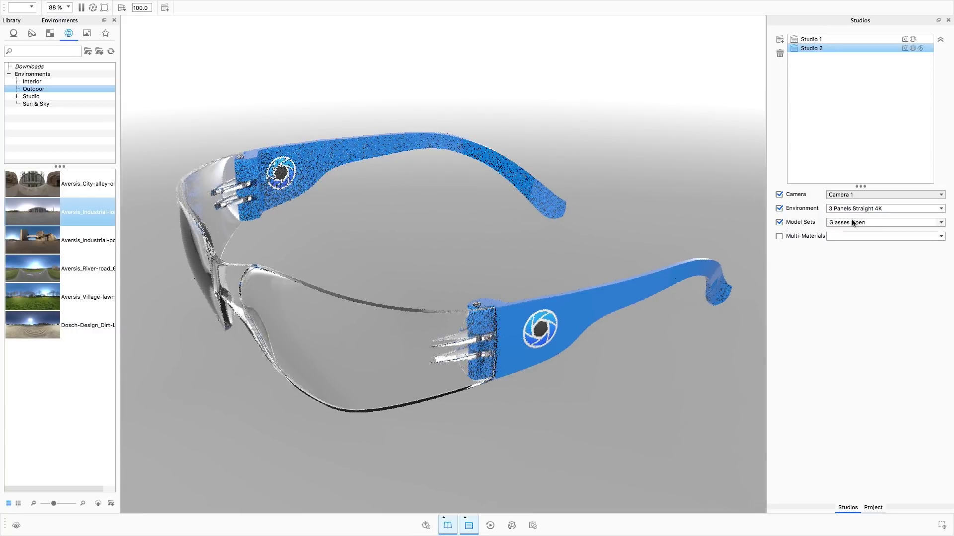
pyautogui.click(779, 236)
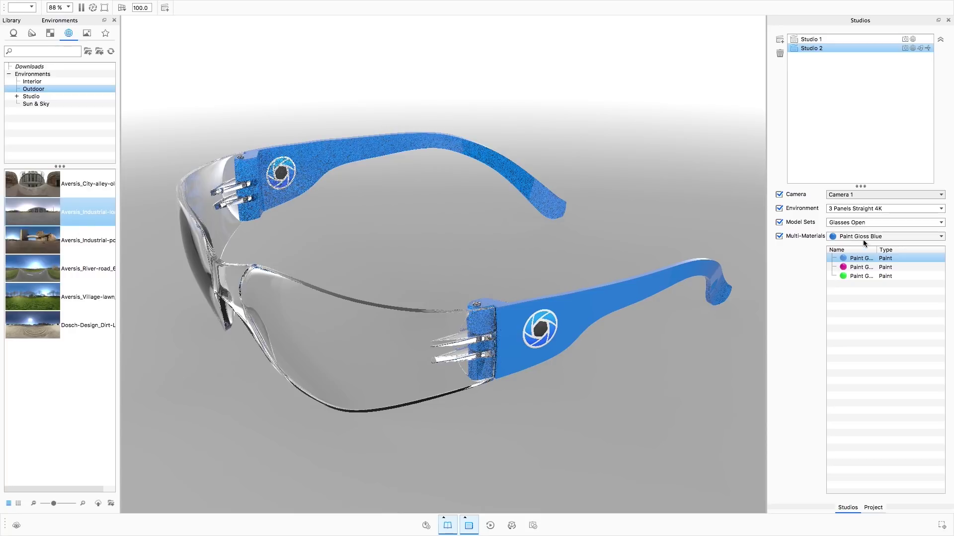
pyautogui.click(859, 267)
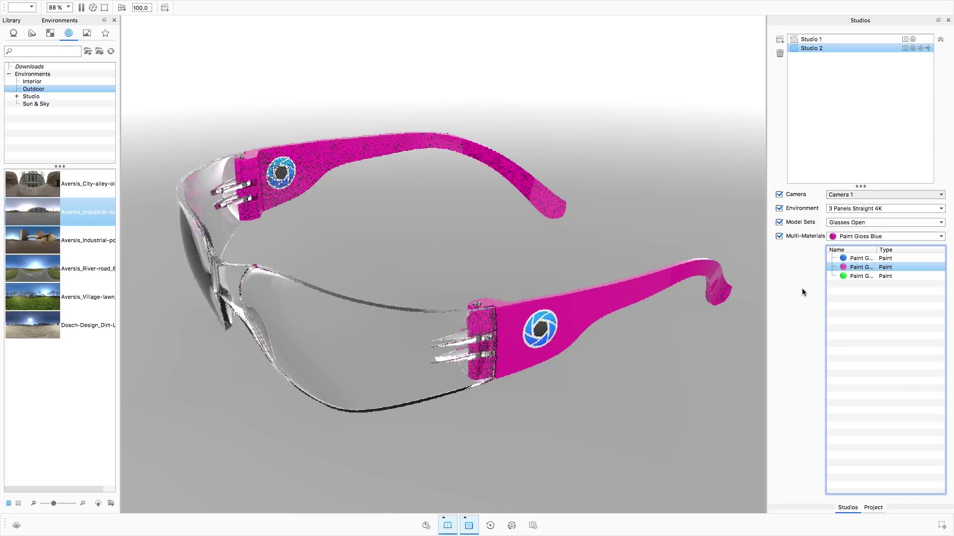
pyautogui.click(779, 40)
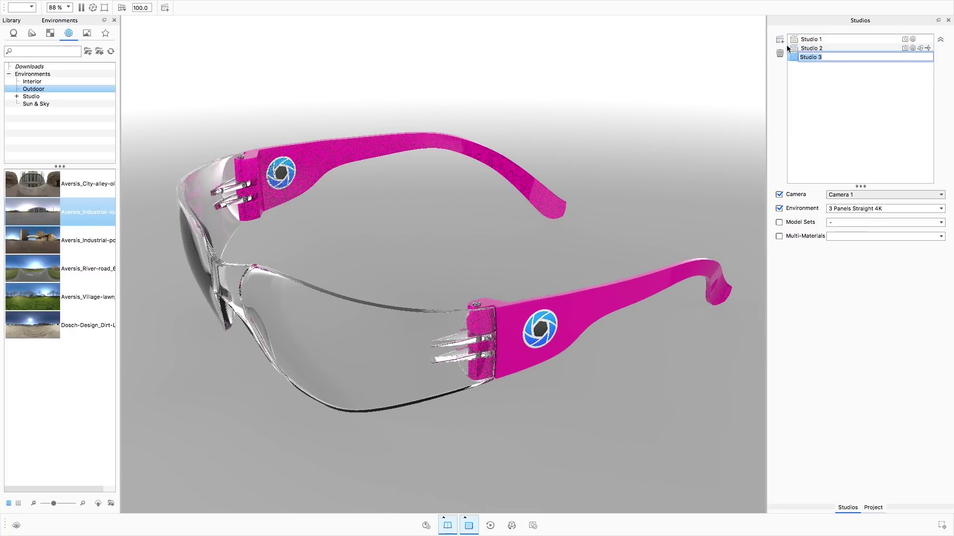
# Step: Set Studio 3 to only the Closed model set with green temples, then compare with Studio 2
pyautogui.click(779, 223)
pyautogui.click(859, 222)
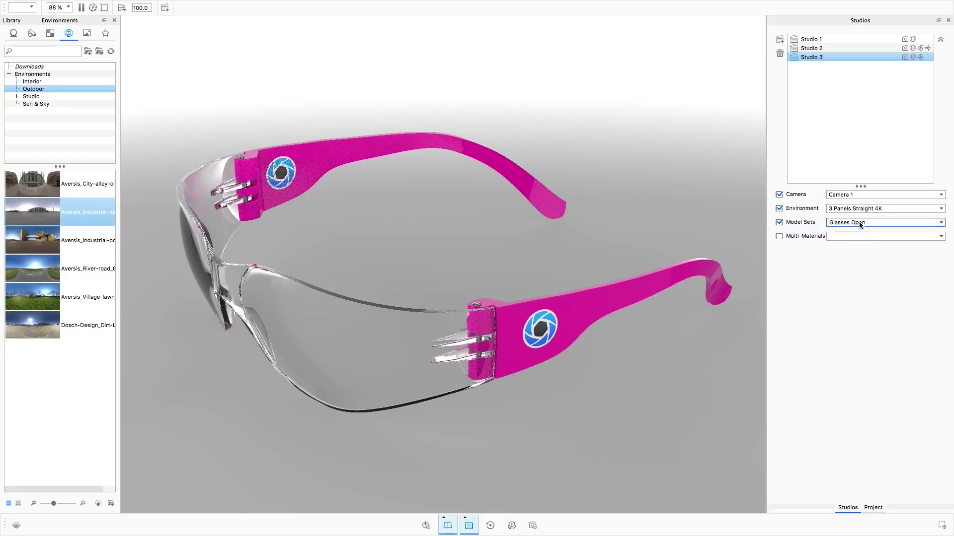
pyautogui.click(854, 247)
pyautogui.click(836, 240)
pyautogui.click(781, 237)
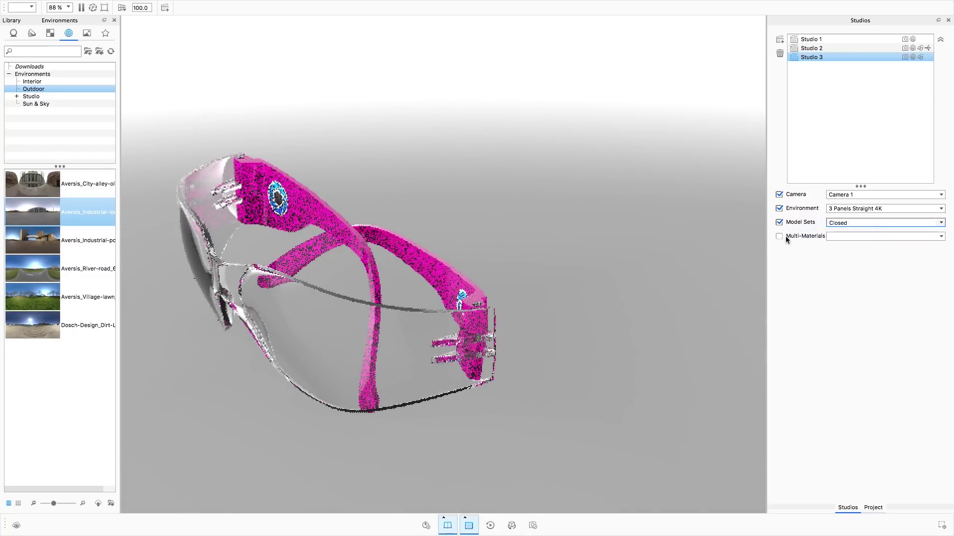
pyautogui.click(779, 236)
pyautogui.click(860, 277)
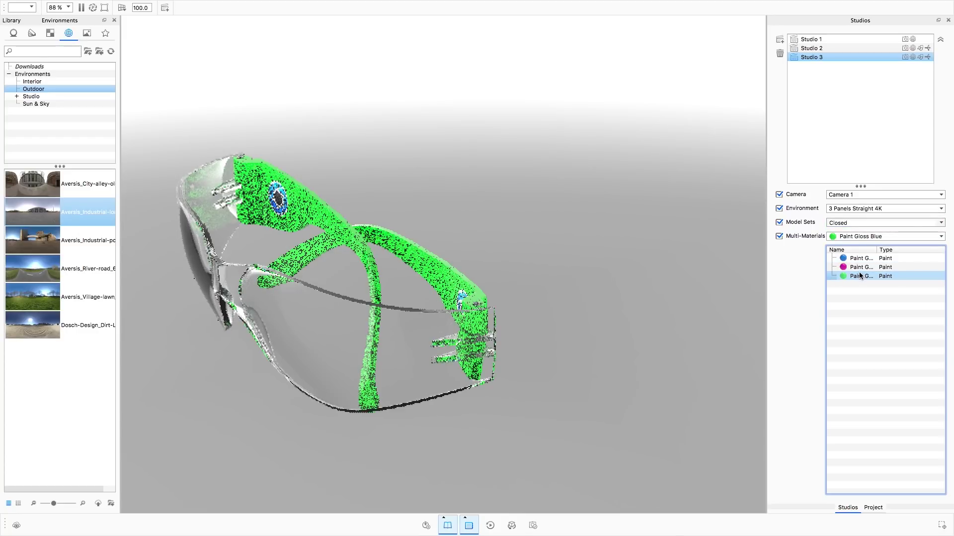
pyautogui.click(832, 109)
pyautogui.click(814, 49)
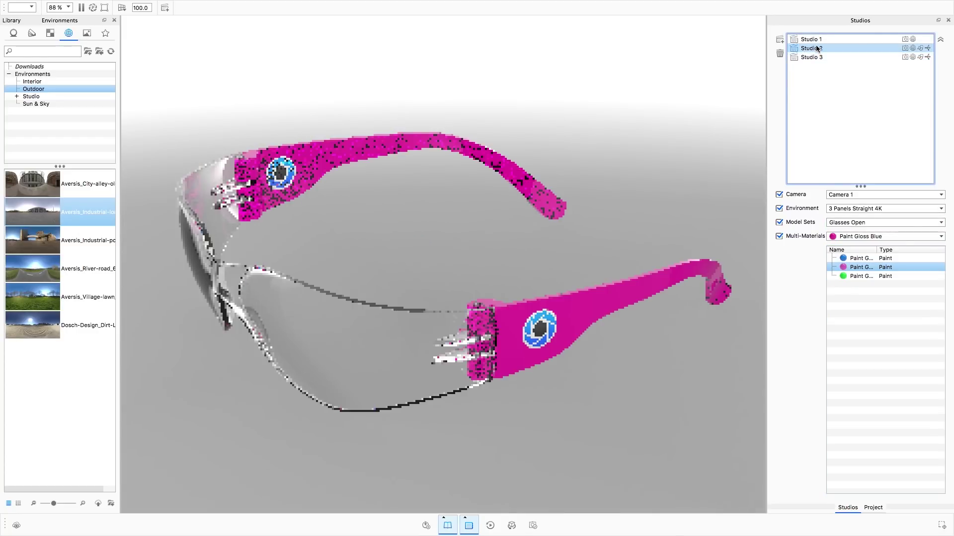
pyautogui.click(809, 57)
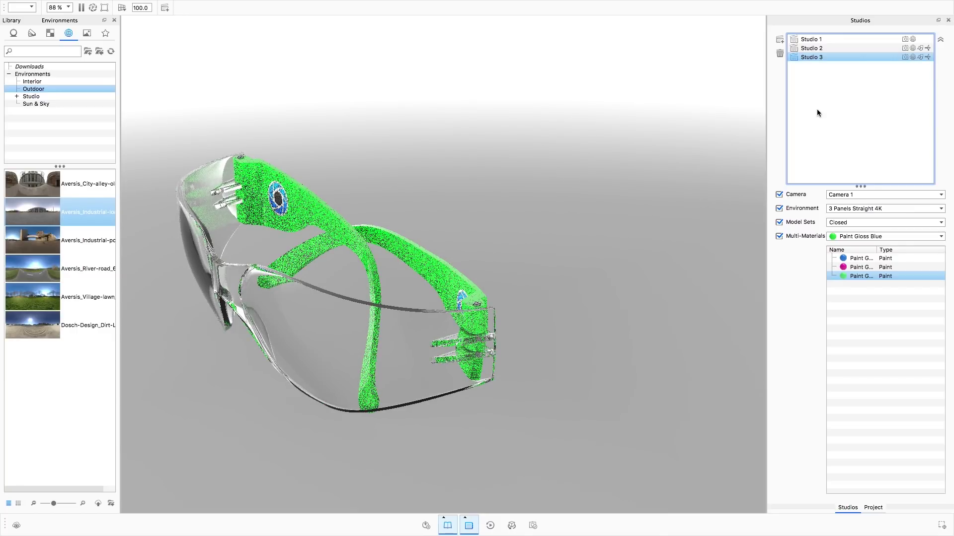
# Step: Create Studio 4 from a new camera in the camera settings
pyautogui.click(875, 508)
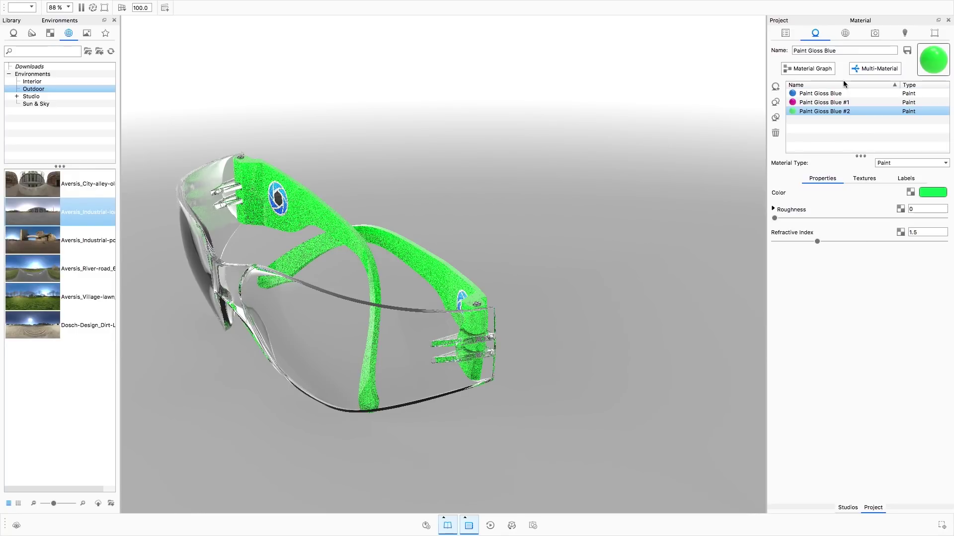
pyautogui.click(873, 35)
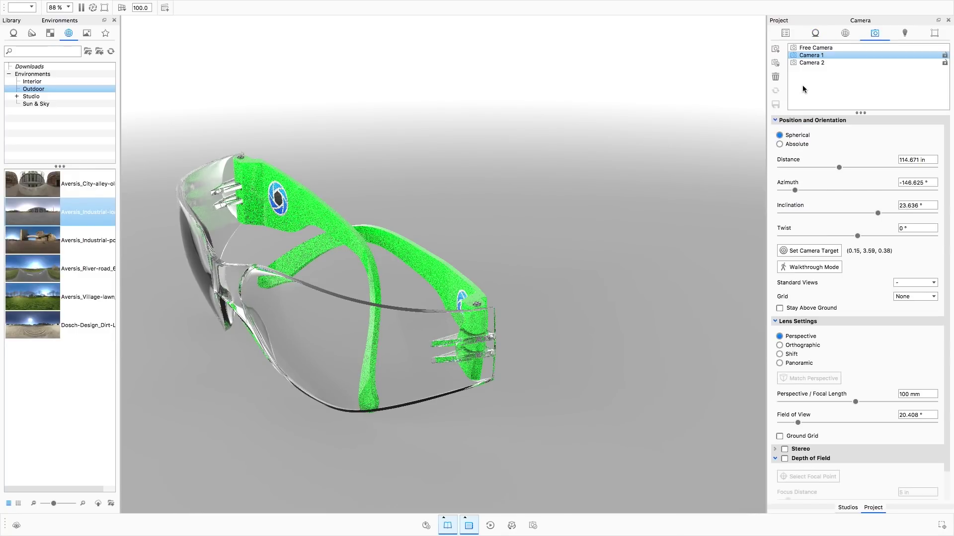
pyautogui.click(775, 63)
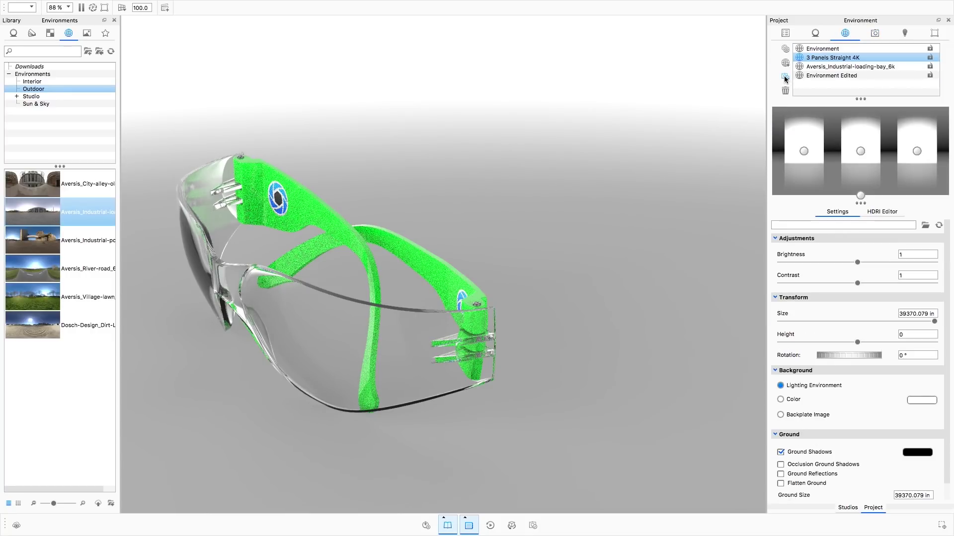
# Step: Add an editable 'Environment for Studio 4' and reposition its middle and left light panels
pyautogui.click(785, 78)
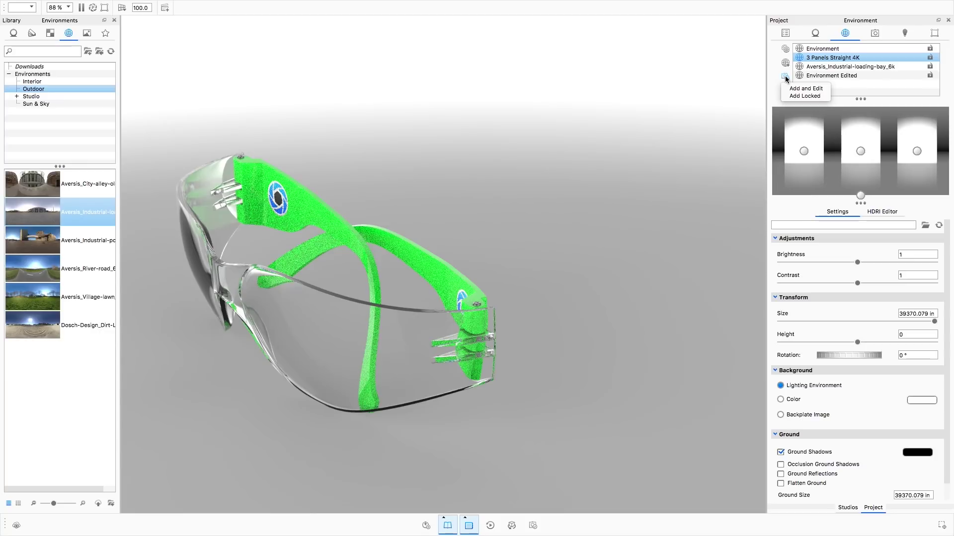
pyautogui.click(805, 96)
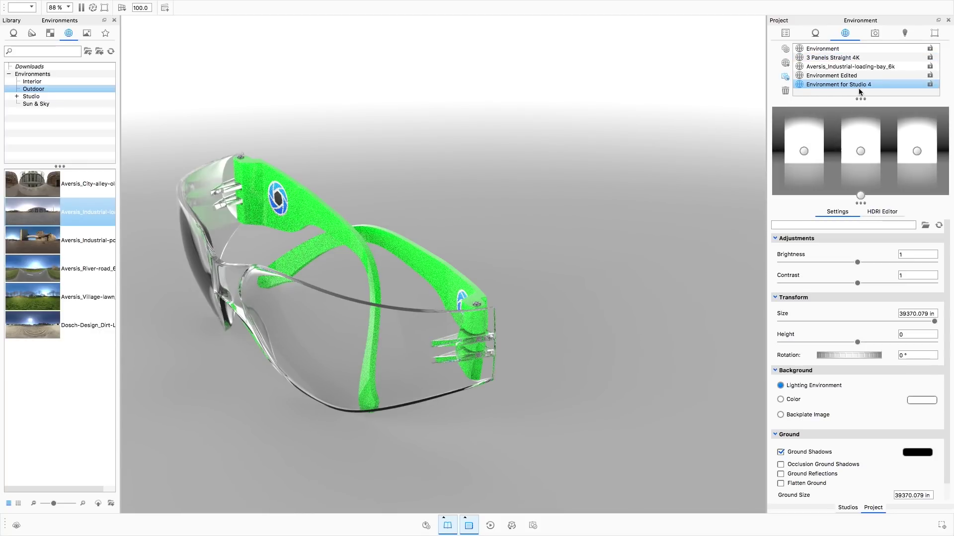
pyautogui.moveTo(860, 151); pyautogui.dragTo(875, 124)
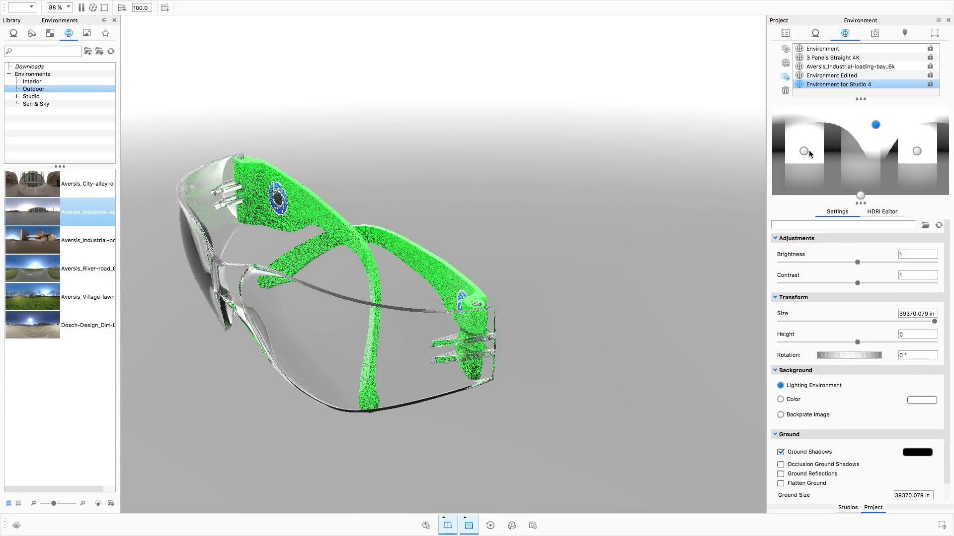
pyautogui.moveTo(805, 151); pyautogui.dragTo(788, 147)
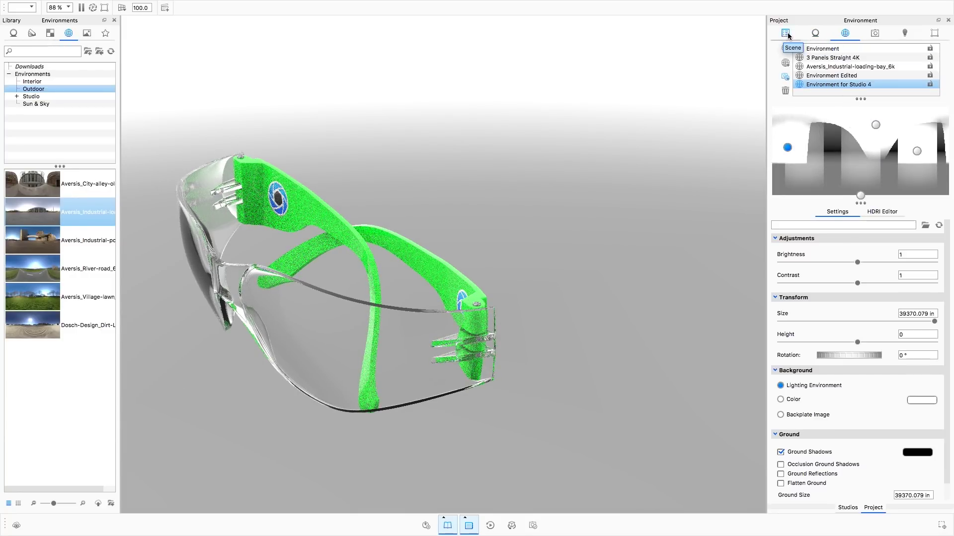
pyautogui.click(848, 507)
# Step: Review Studios 2, 3 and 4, then bring up the Render dialog for Studios Record.244.png
pyautogui.click(808, 58)
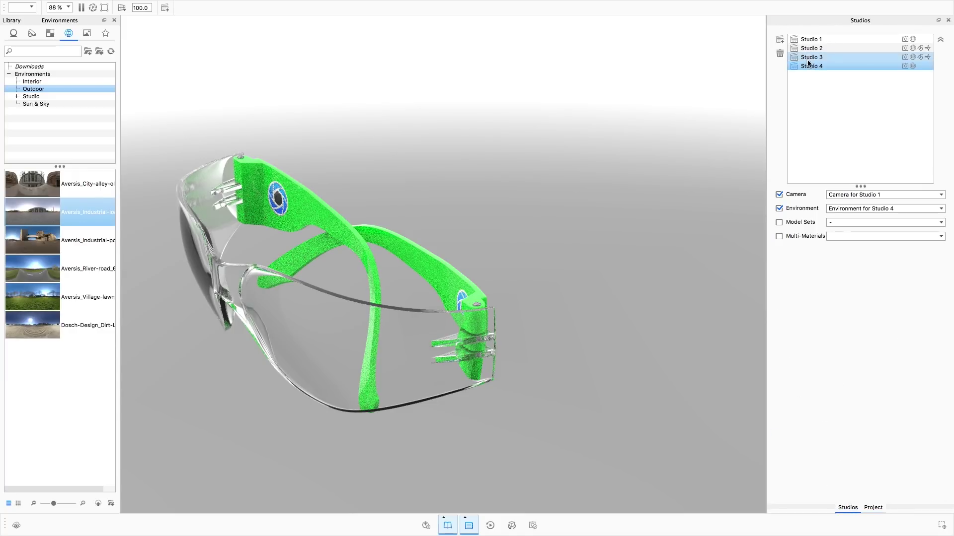
pyautogui.click(822, 48)
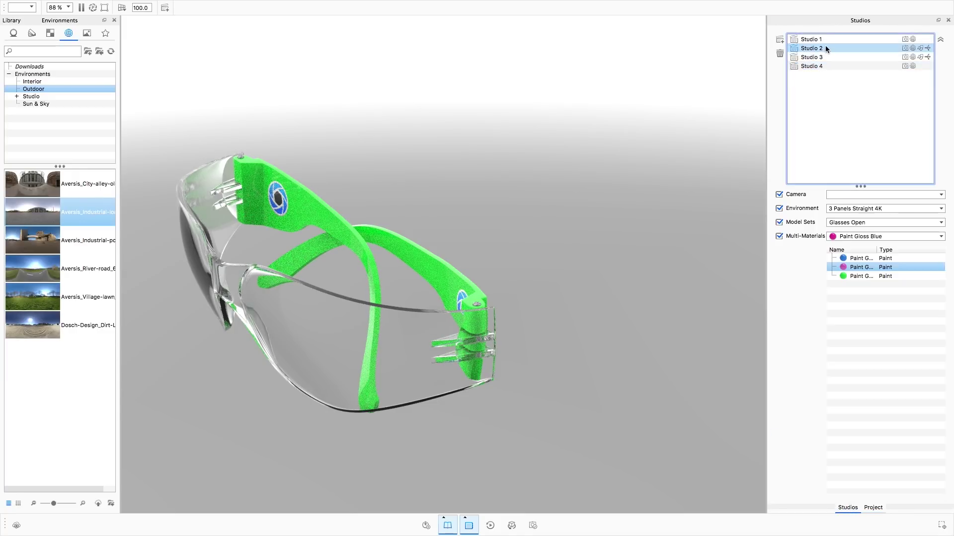
pyautogui.click(826, 55)
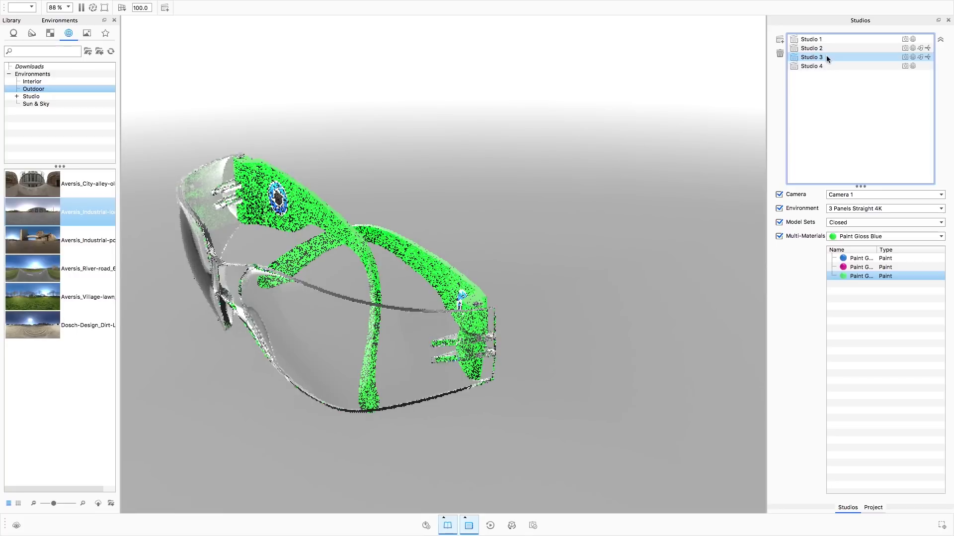
pyautogui.click(827, 65)
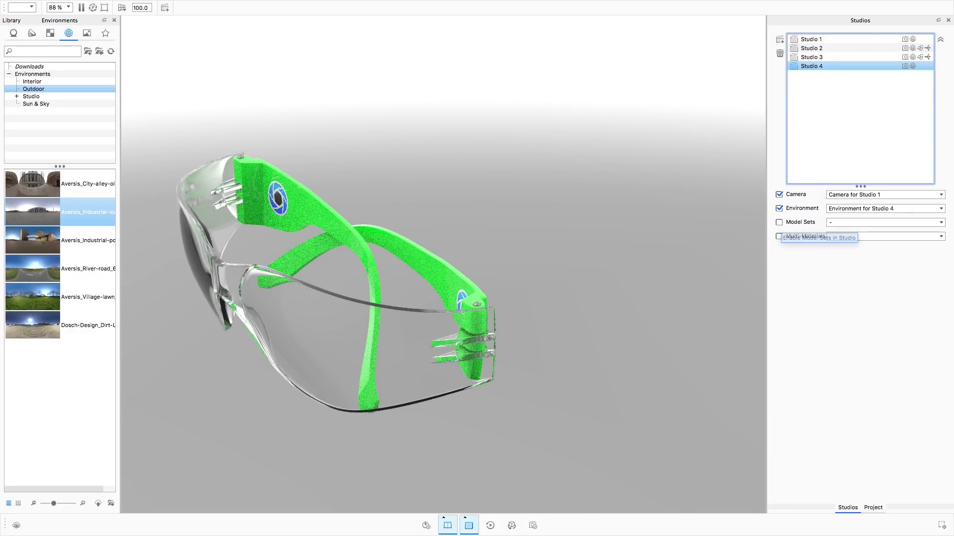
pyautogui.click(533, 525)
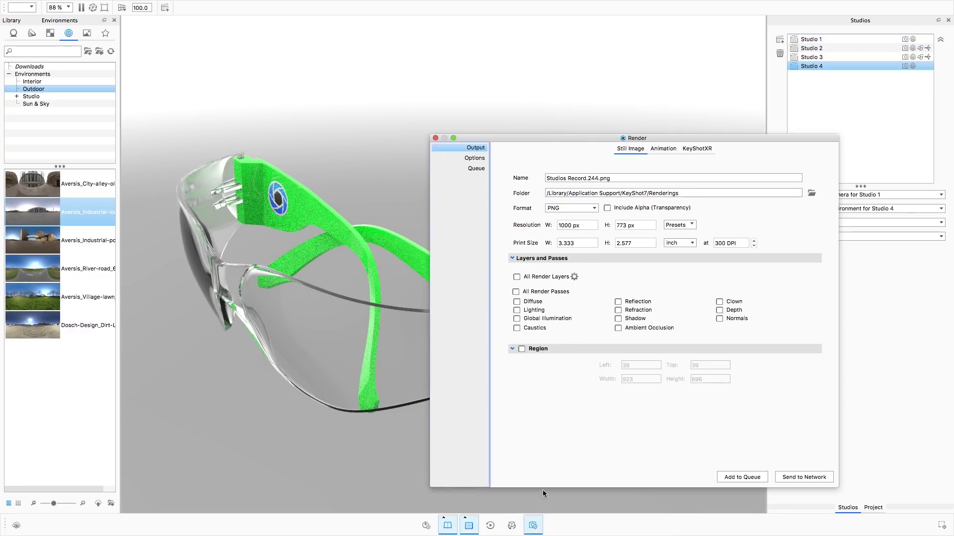
# Step: Queue Studios 1–4 as four separate image jobs and start rendering the queue
pyautogui.click(481, 158)
pyautogui.click(477, 169)
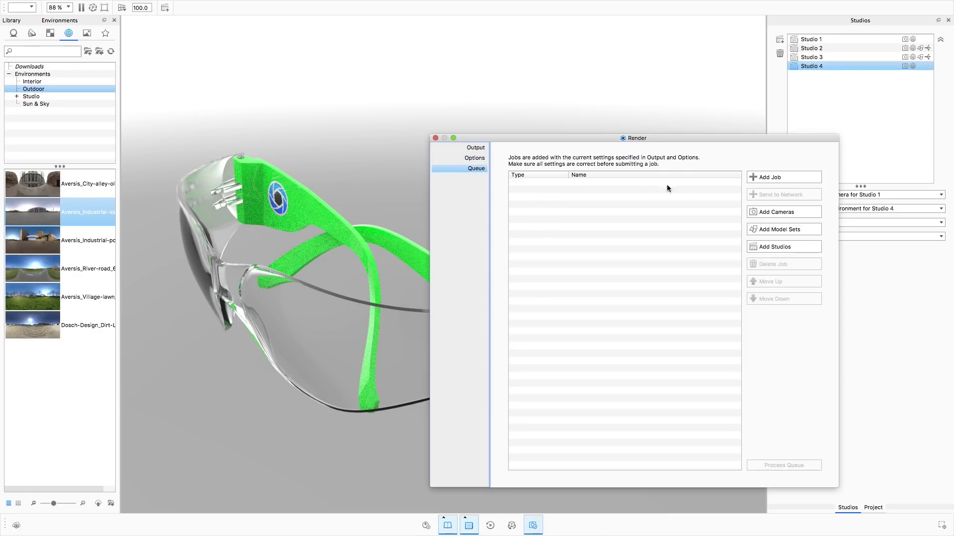
pyautogui.click(762, 244)
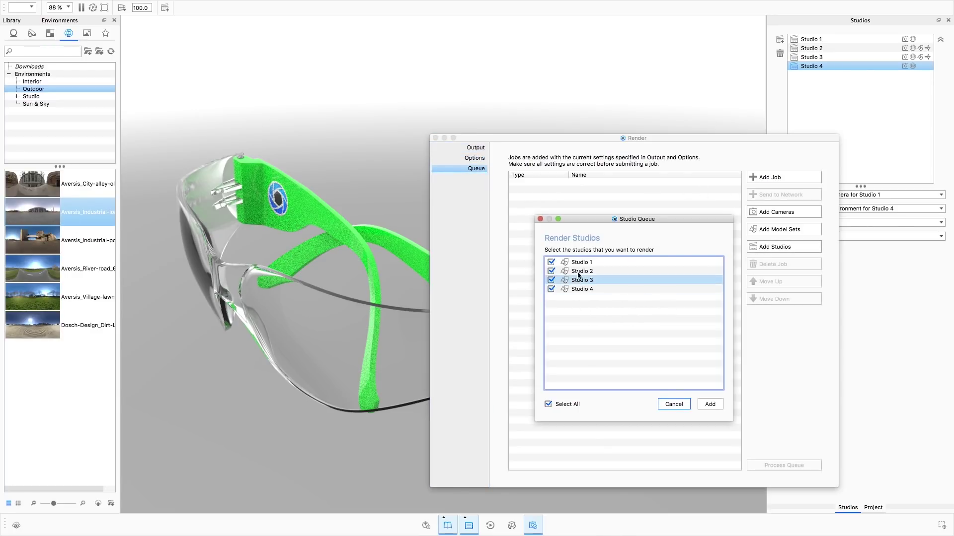
pyautogui.click(710, 403)
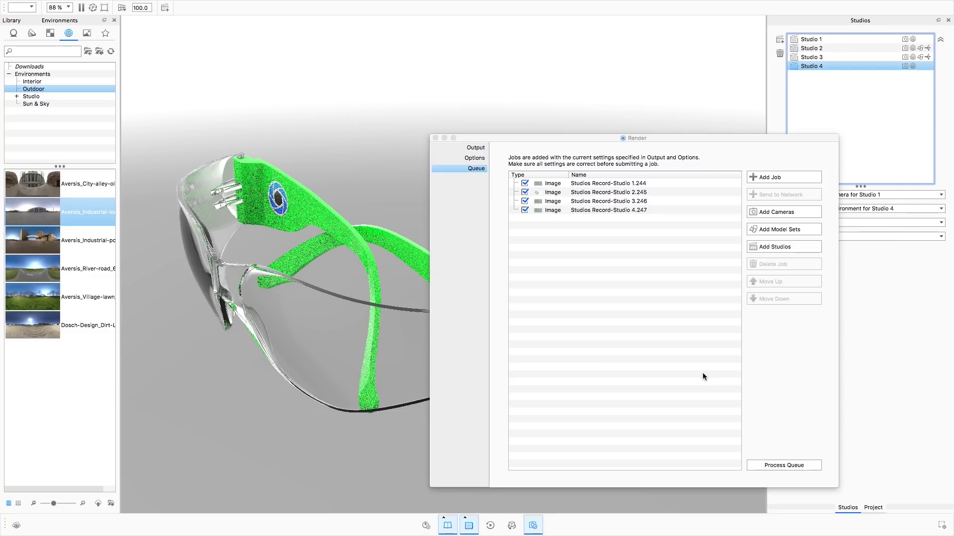
pyautogui.click(755, 465)
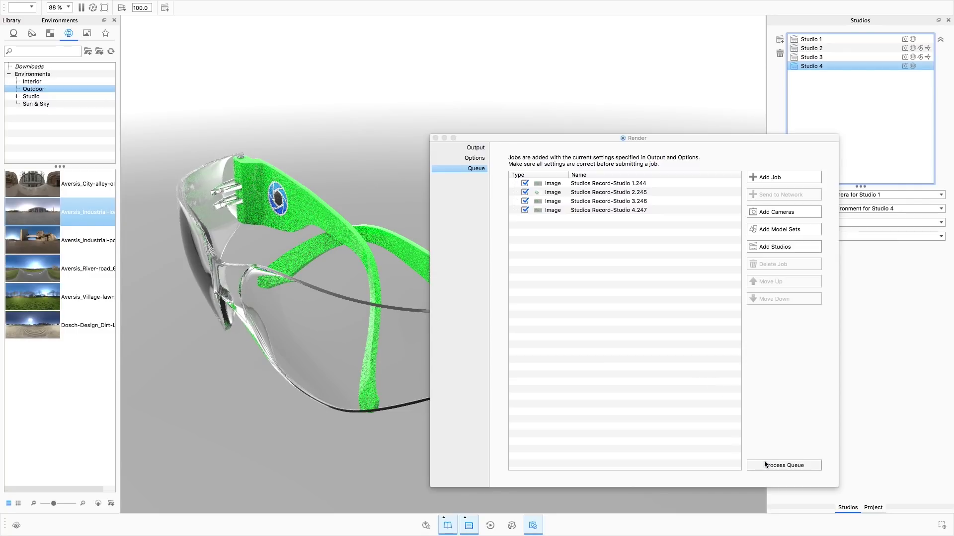